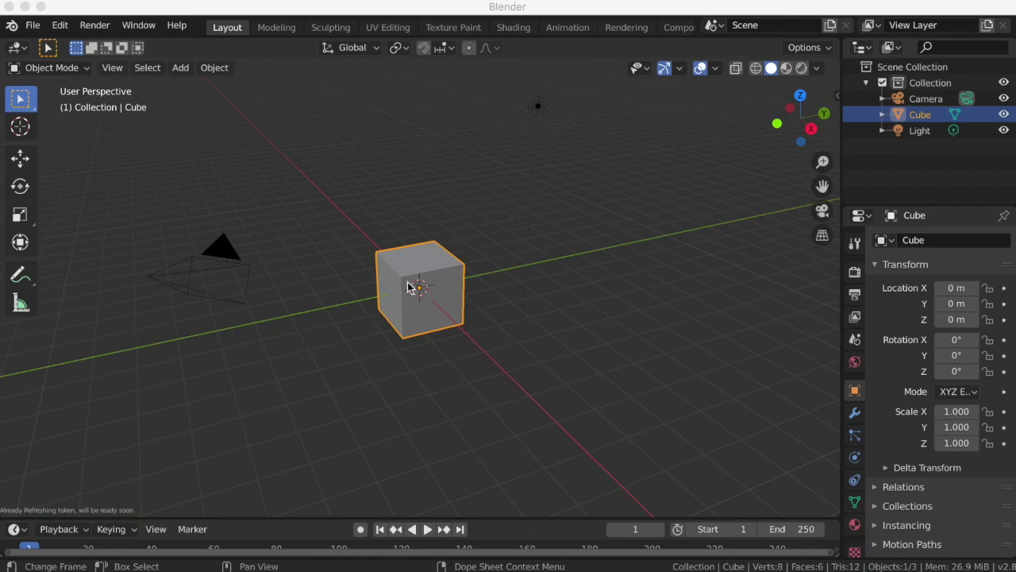
# - Delete the default cube and add a plane at the origin
pyautogui.press('x')
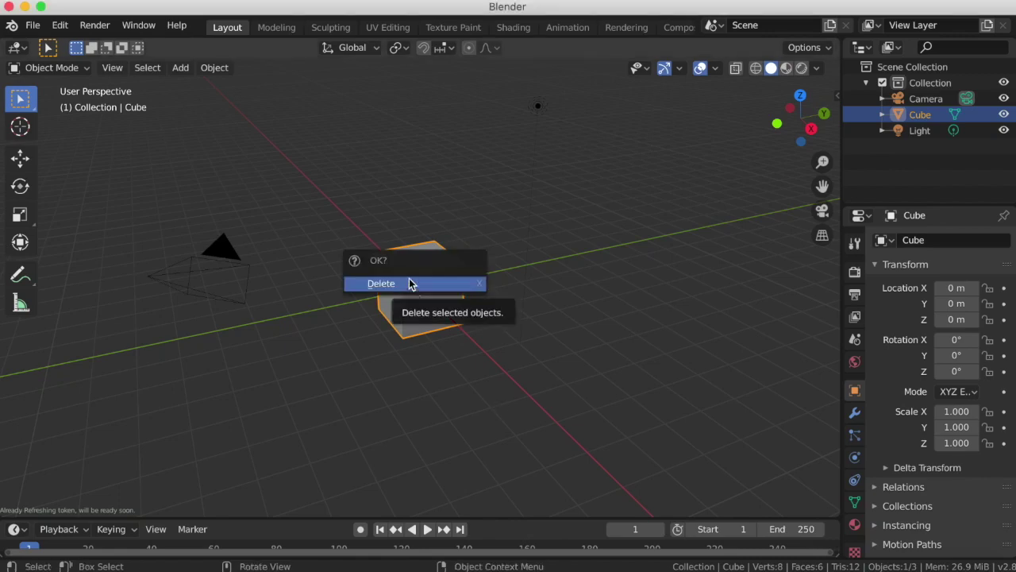
pyautogui.click(409, 283)
pyautogui.click(33, 24)
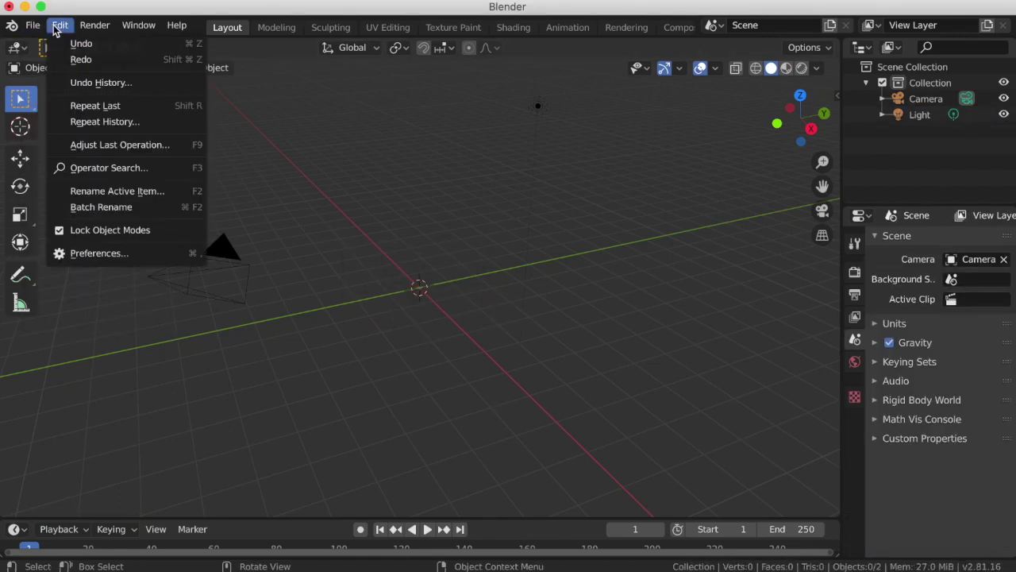
pyautogui.click(180, 68)
pyautogui.click(373, 91)
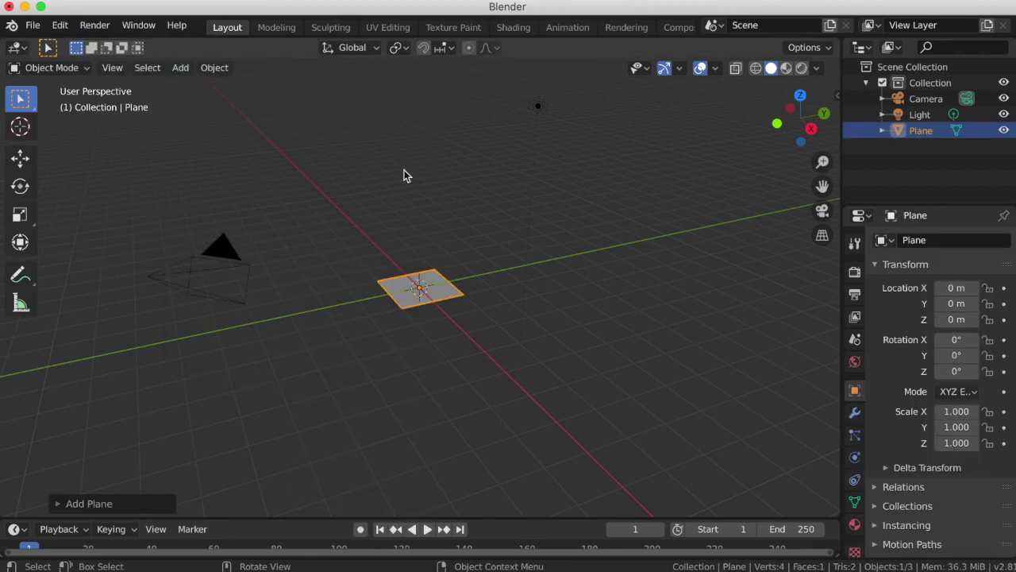
# - Stretch the plane to a Y scale of 109.728 in the sidebar
pyautogui.press('n')
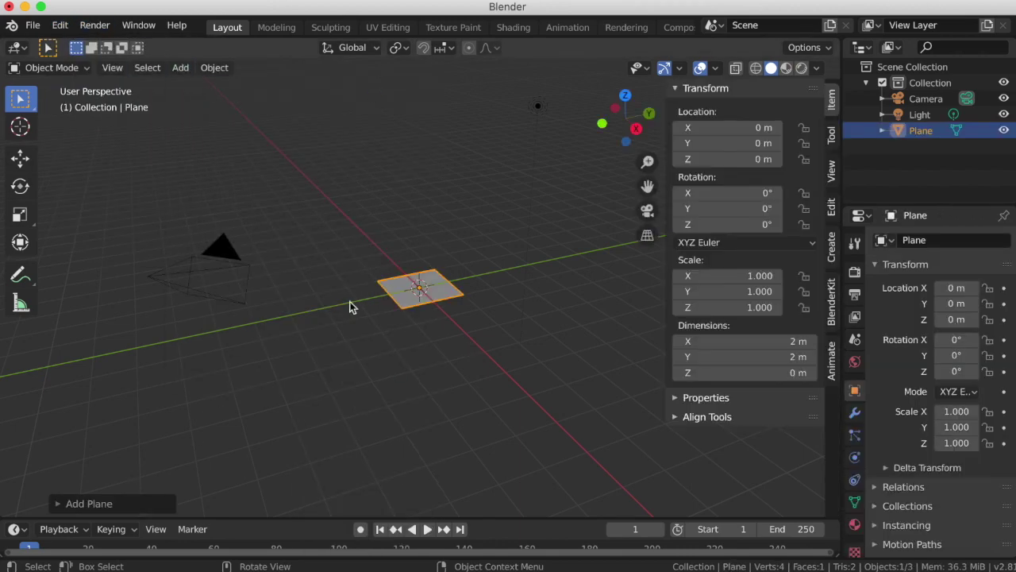
pyautogui.click(724, 291)
pyautogui.write('109.728')
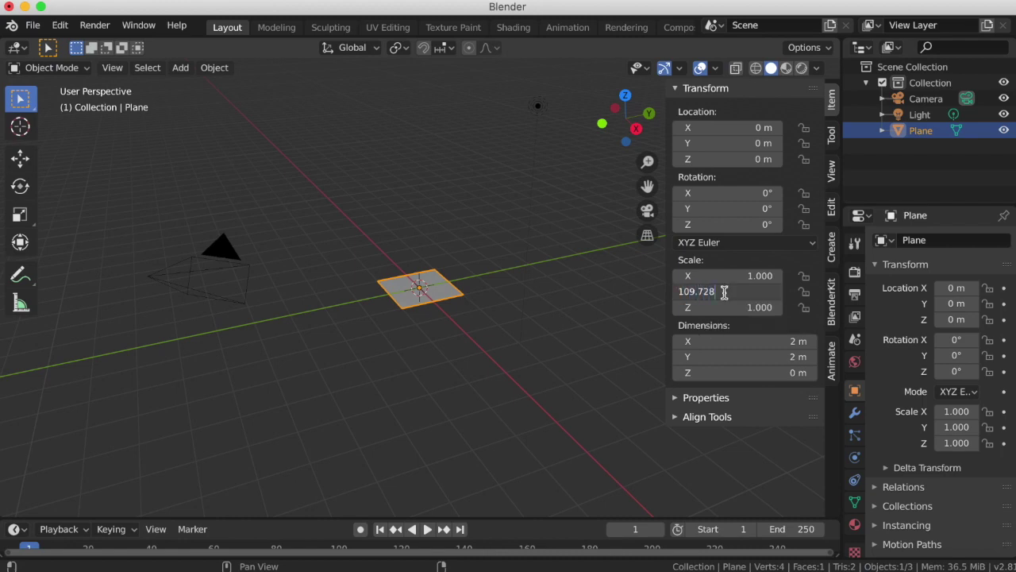
pyautogui.press('Return')
pyautogui.scroll(-8, 402, 266)
pyautogui.scroll(-4, 400, 263)
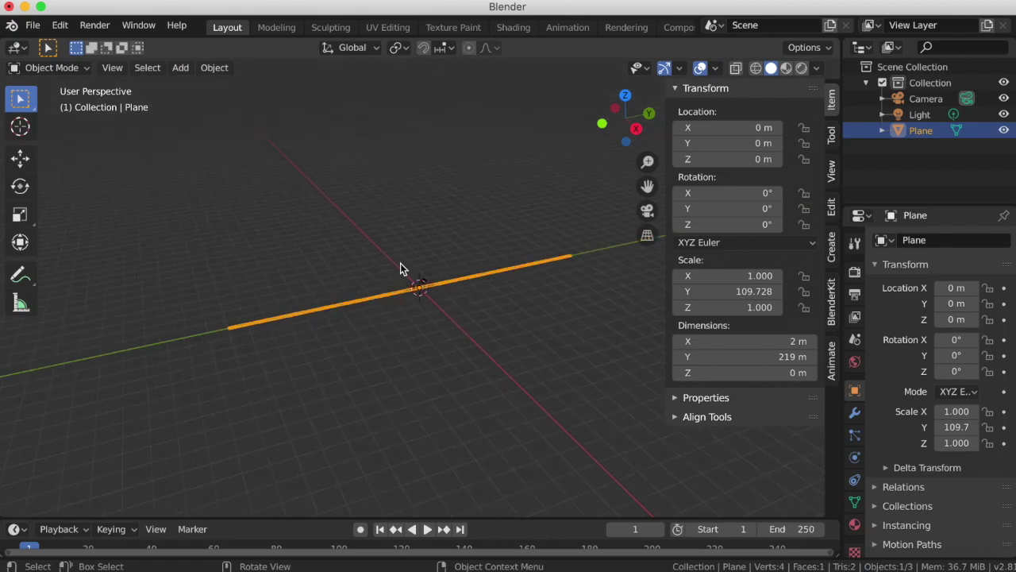
pyautogui.scroll(4, 517, 278)
pyautogui.scroll(2, 517, 278)
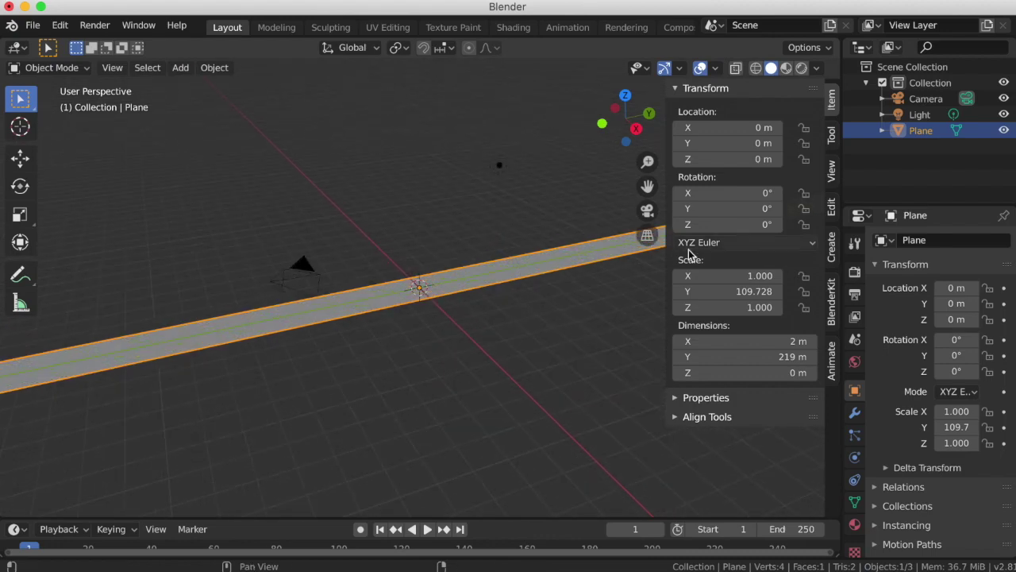
# - Set the plane's X scale to 9.14, then add a second plane, Plane.001
pyautogui.click(750, 278)
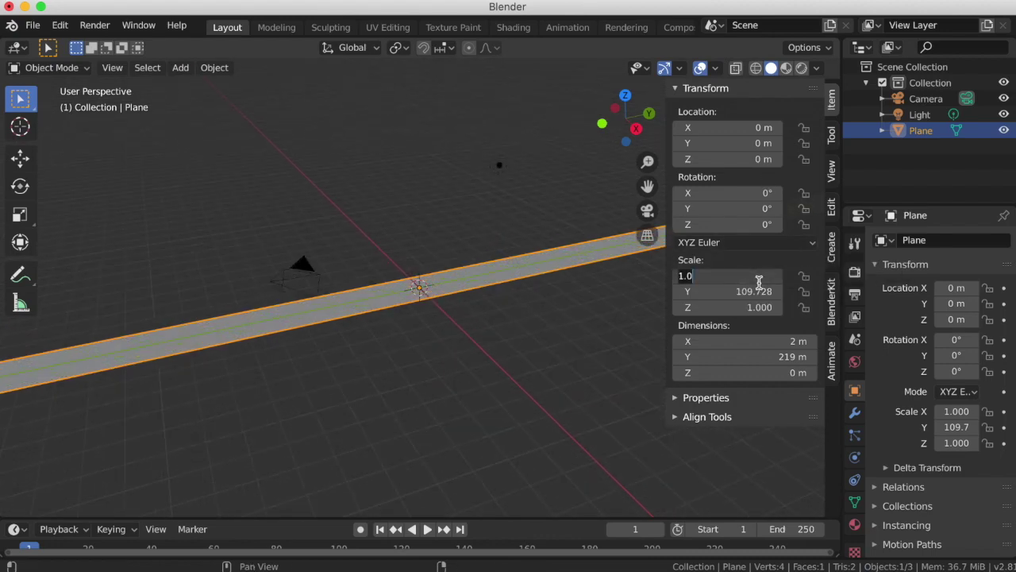
pyautogui.write('9.14')
pyautogui.press('Return')
pyautogui.scroll(-2, 588, 337)
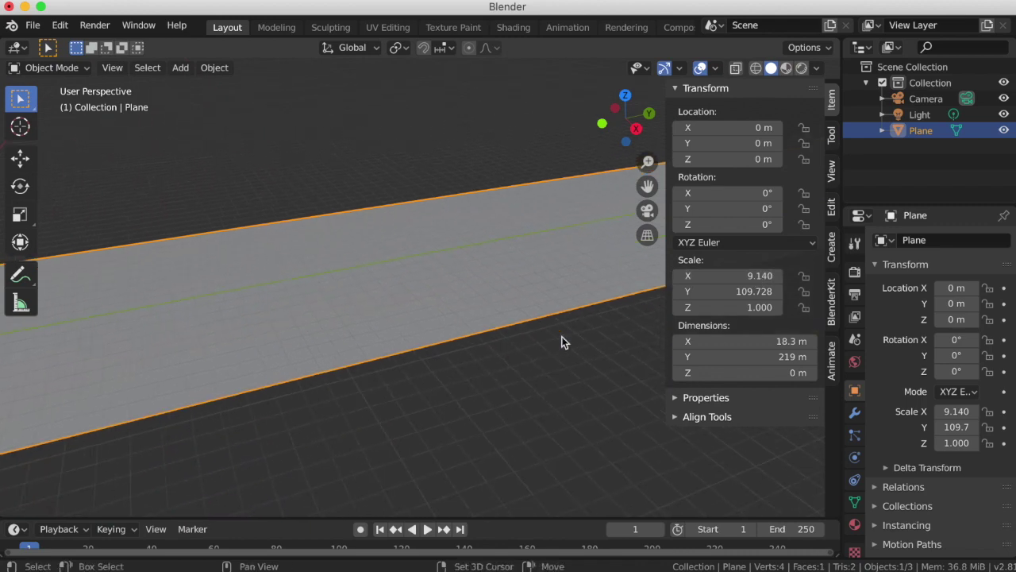
pyautogui.scroll(-1, 561, 342)
pyautogui.scroll(-2, 561, 341)
pyautogui.scroll(-2, 561, 341)
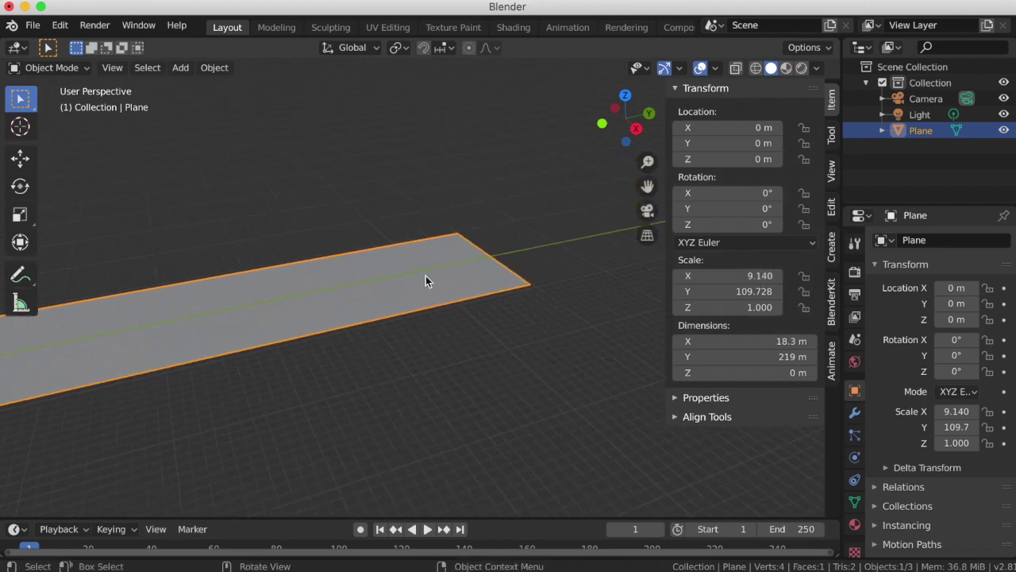
pyautogui.click(180, 68)
pyautogui.click(333, 84)
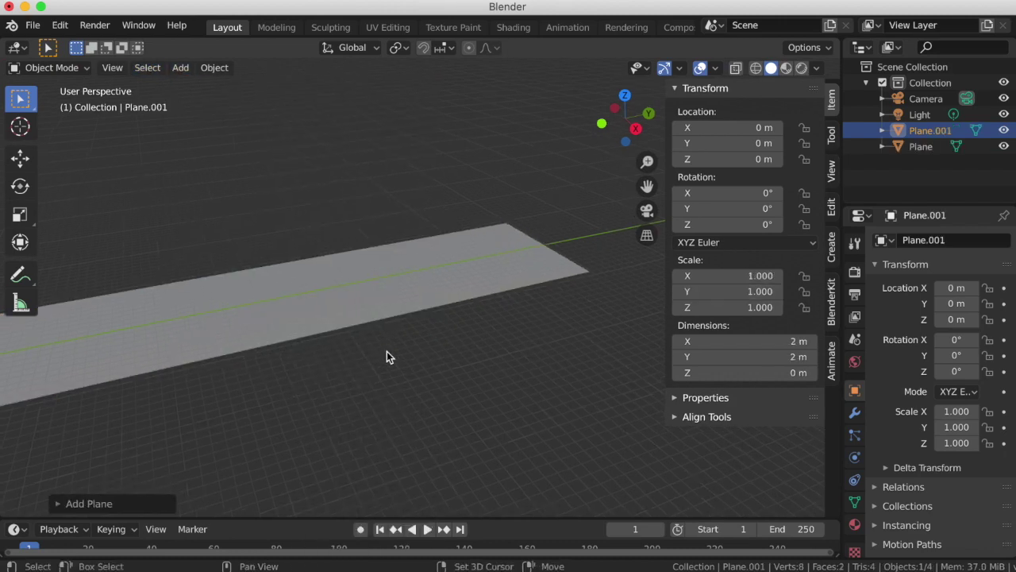
# - Scale the new plane to X 9.14 and Y 54 (18.3 × 108 m)
pyautogui.scroll(-3, 386, 351)
pyautogui.doubleClick(753, 277)
pyautogui.write('9.14')
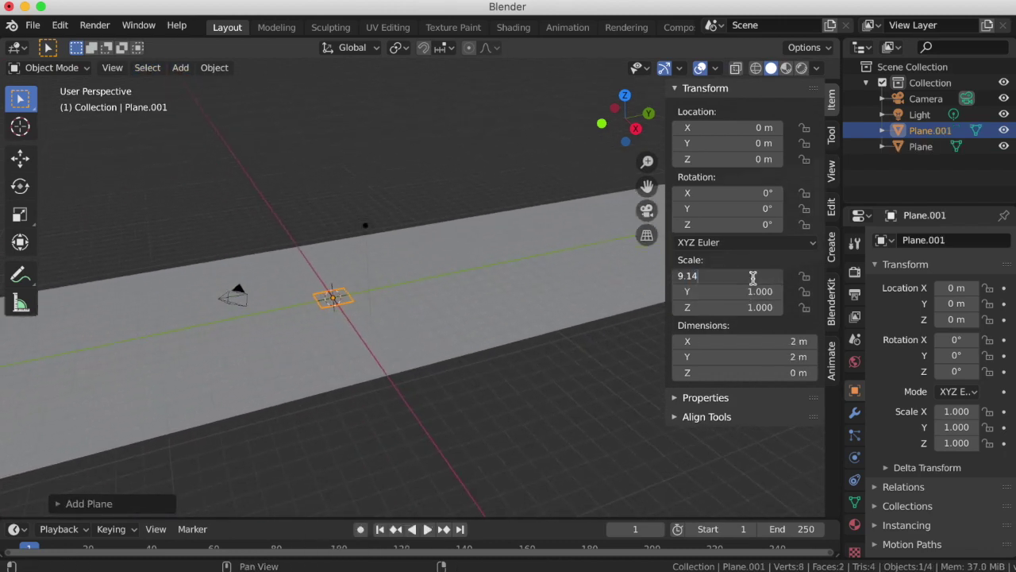
pyautogui.press('Return')
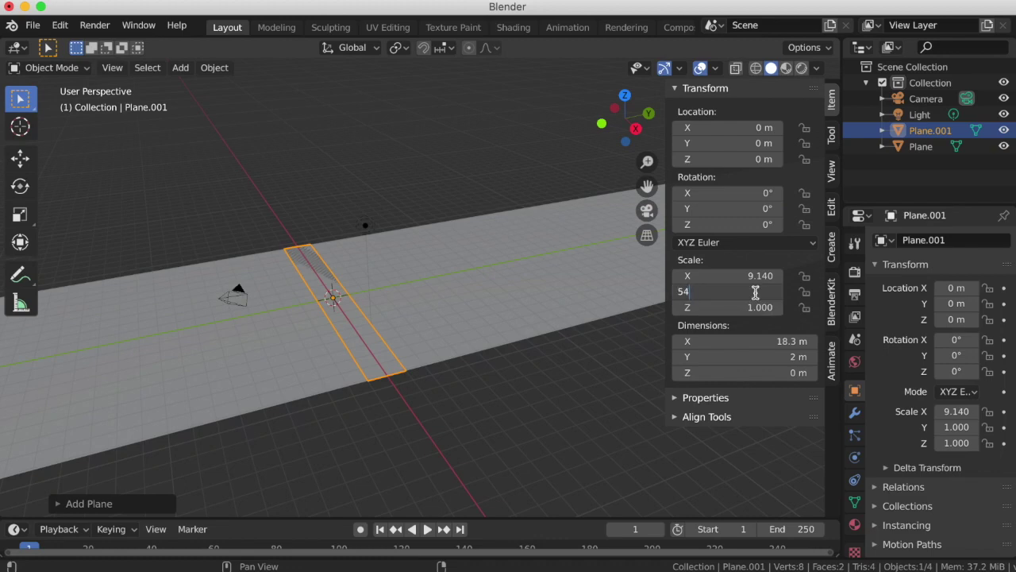
pyautogui.press('Return')
pyautogui.scroll(-2, 453, 339)
pyautogui.scroll(-3, 442, 341)
# - Slide the new plane along Y to -55.243 m and deselect it
pyautogui.click(21, 161)
pyautogui.moveTo(409, 287); pyautogui.dragTo(277, 317)
pyautogui.press('Escape')
pyautogui.moveTo(466, 277); pyautogui.dragTo(366, 294)
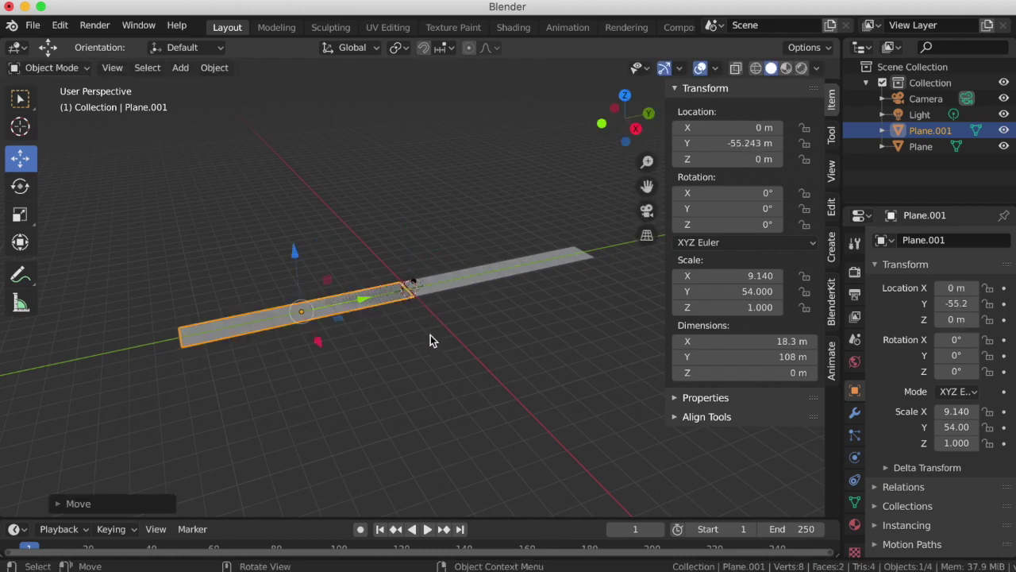
pyautogui.click(491, 313)
# - Delete an accidentally added cylinder and add a cube at the origin
pyautogui.click(180, 67)
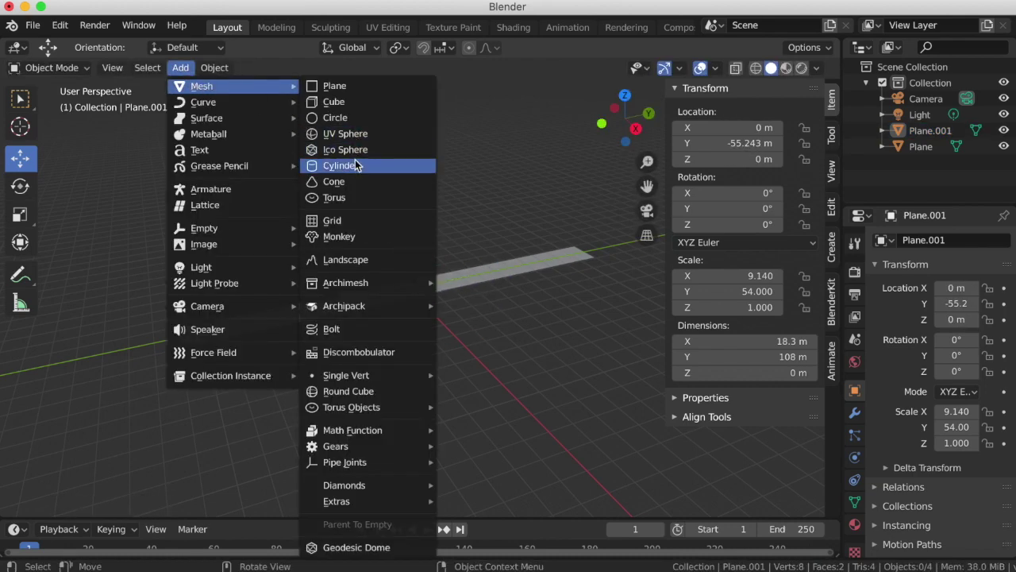
pyautogui.click(353, 166)
pyautogui.scroll(3, 453, 270)
pyautogui.scroll(3, 454, 266)
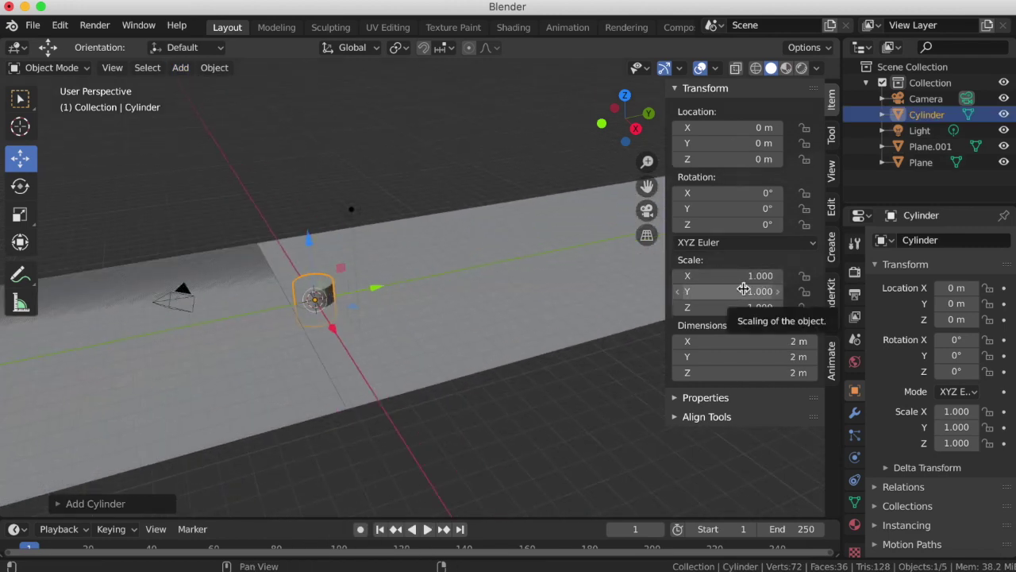
pyautogui.press('x')
pyautogui.click(356, 313)
pyautogui.click(180, 68)
pyautogui.click(335, 103)
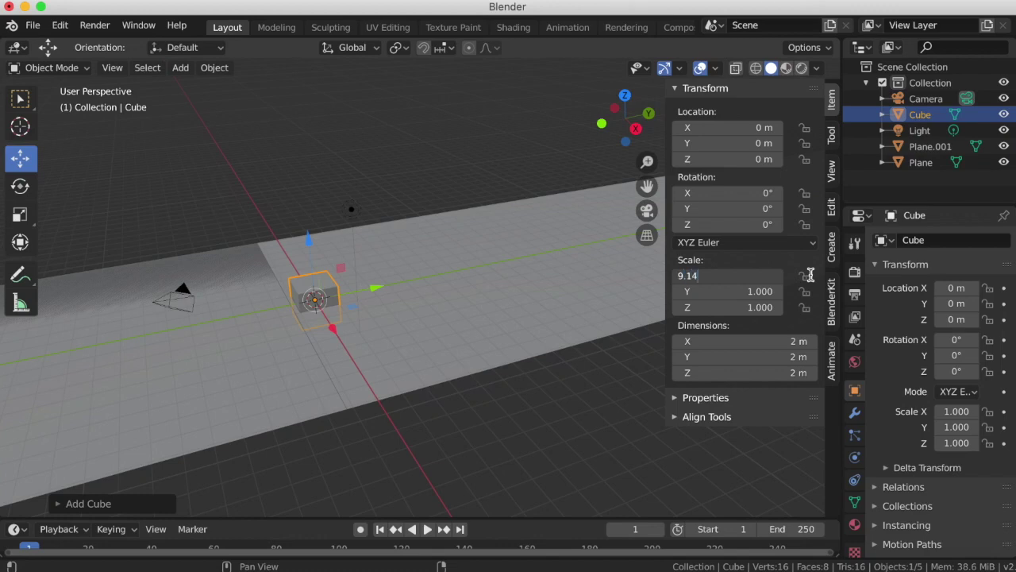
# - Scale the cube to 9.14 on X, Y and Z (18.3 m)
pyautogui.press('Tab')
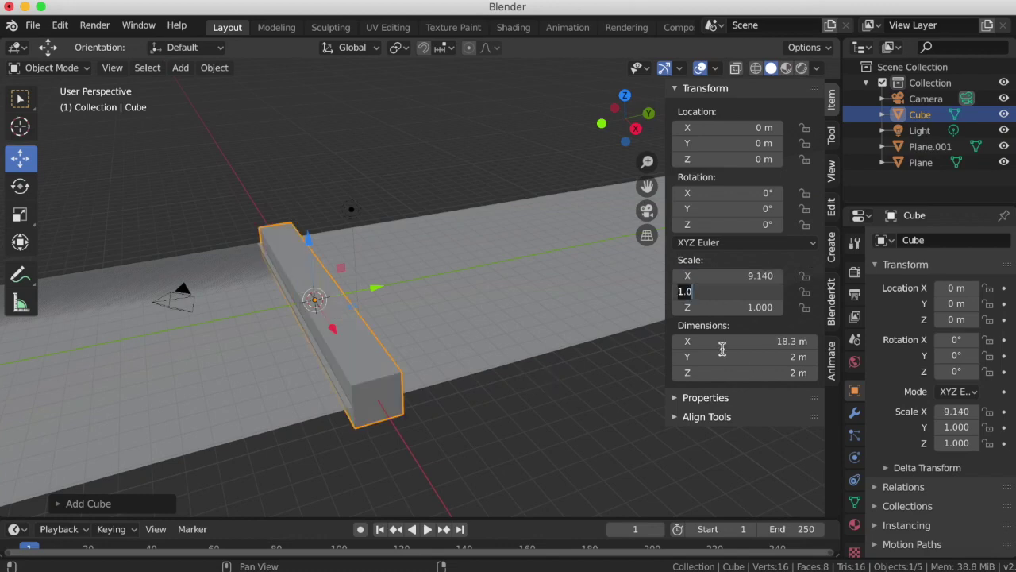
pyautogui.write('9.14')
pyautogui.press('Tab')
pyautogui.write('4')
pyautogui.press('Return')
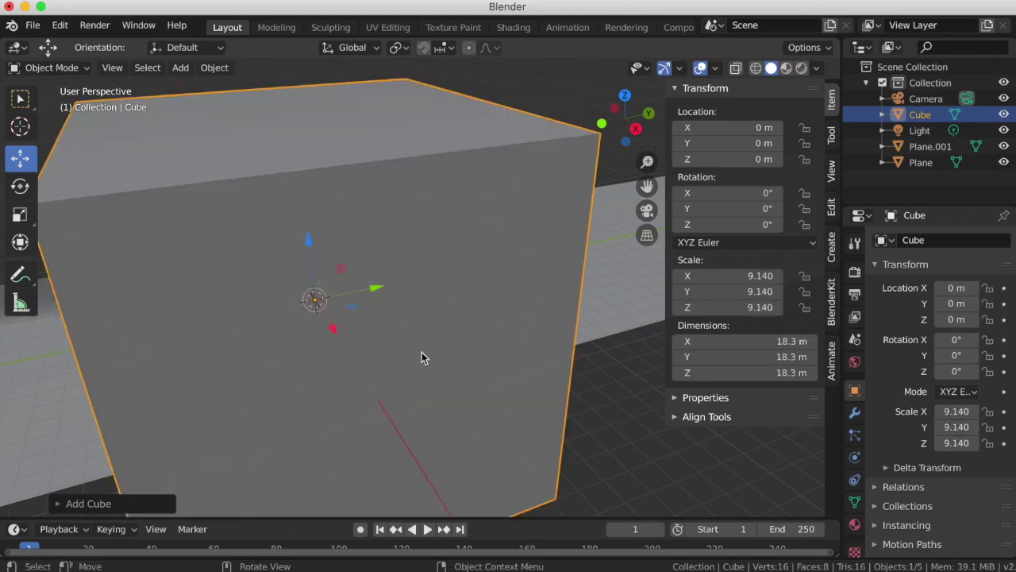
# - Move the cube to the strip's far end at Y 100.11 m, raised to Z 9.19 m
pyautogui.moveTo(422, 352); pyautogui.dragTo(422, 358, button='middle')
pyautogui.moveTo(399, 317); pyautogui.dragTo(424, 279)
pyautogui.moveTo(424, 279)
pyautogui.mouseDown(button='middle')
pyautogui.moveTo(391, 276)
pyautogui.moveTo(538, 252)
pyautogui.mouseUp(button='middle')
pyautogui.moveTo(537, 251); pyautogui.dragTo(527, 154)
pyautogui.scroll(-2, 557, 255)
pyautogui.moveTo(557, 255); pyautogui.dragTo(519, 279)
pyautogui.moveTo(519, 279)
pyautogui.mouseDown(button='middle')
pyautogui.moveTo(408, 352)
pyautogui.moveTo(563, 344)
pyautogui.mouseUp(button='middle')
pyautogui.moveTo(563, 344)
pyautogui.mouseDown()
pyautogui.moveTo(526, 332)
pyautogui.moveTo(547, 338)
pyautogui.mouseUp()
pyautogui.moveTo(547, 338); pyautogui.dragTo(383, 358, button='middle')
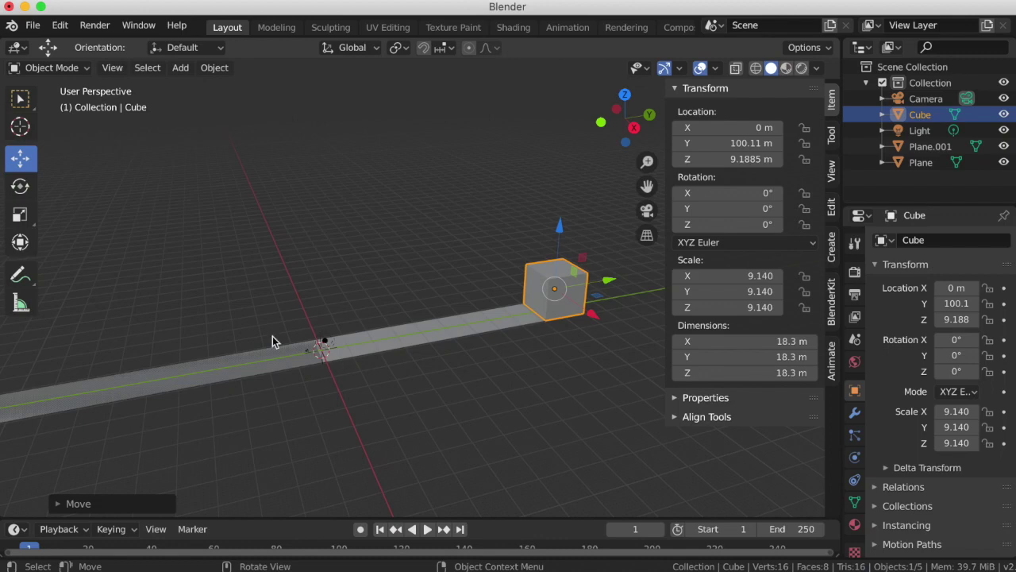
# - Add a cylinder, rotate it 90° about Y onto its side, and move it up and along Y
pyautogui.click(181, 67)
pyautogui.moveTo(202, 86)
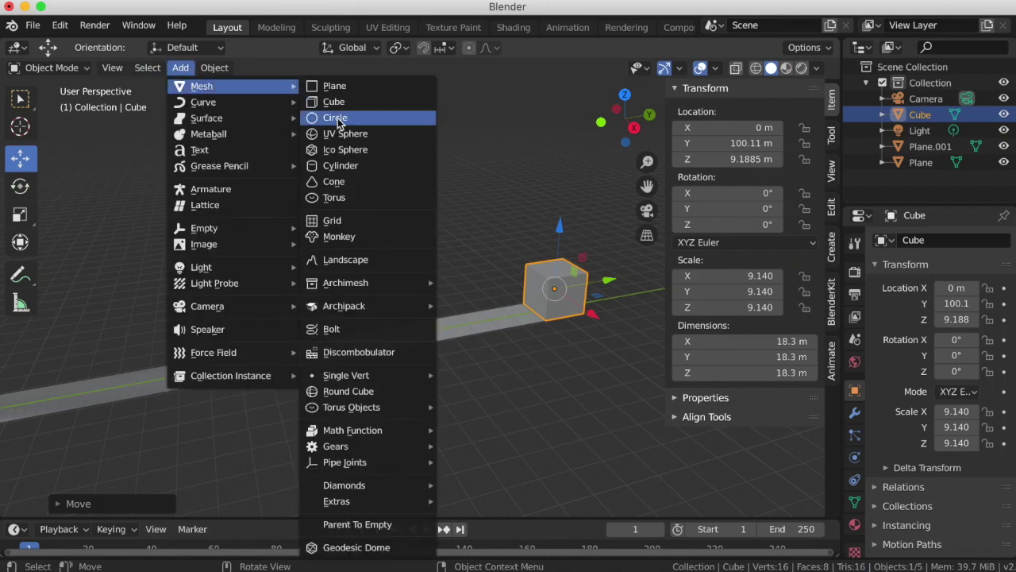
pyautogui.click(340, 165)
pyautogui.press('KP_Decimal')
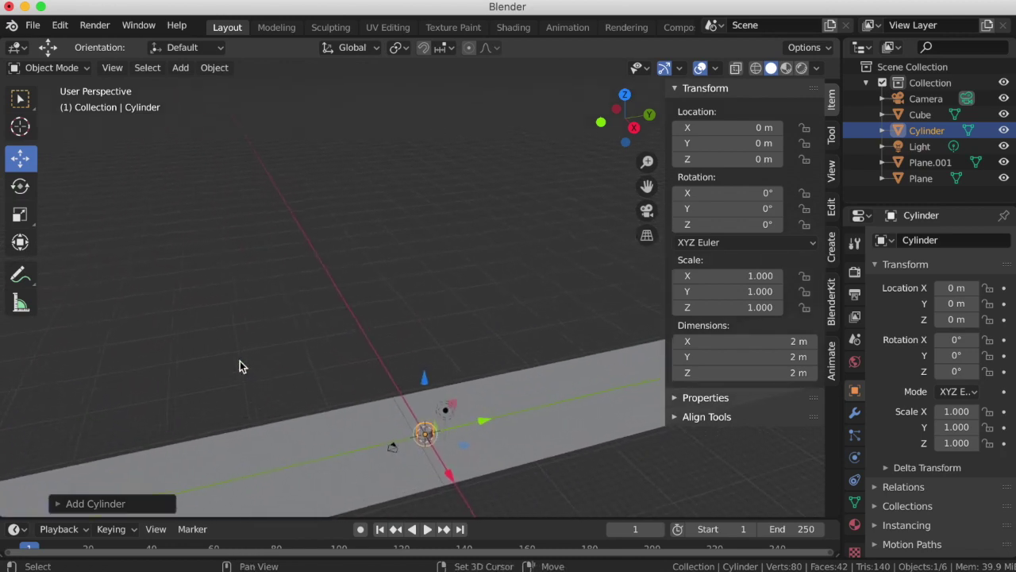
pyautogui.click(20, 186)
pyautogui.moveTo(422, 318)
pyautogui.mouseDown()
pyautogui.moveTo(353, 387)
pyautogui.moveTo(266, 390)
pyautogui.mouseUp()
pyautogui.click(21, 158)
pyautogui.moveTo(421, 387); pyautogui.dragTo(556, 304)
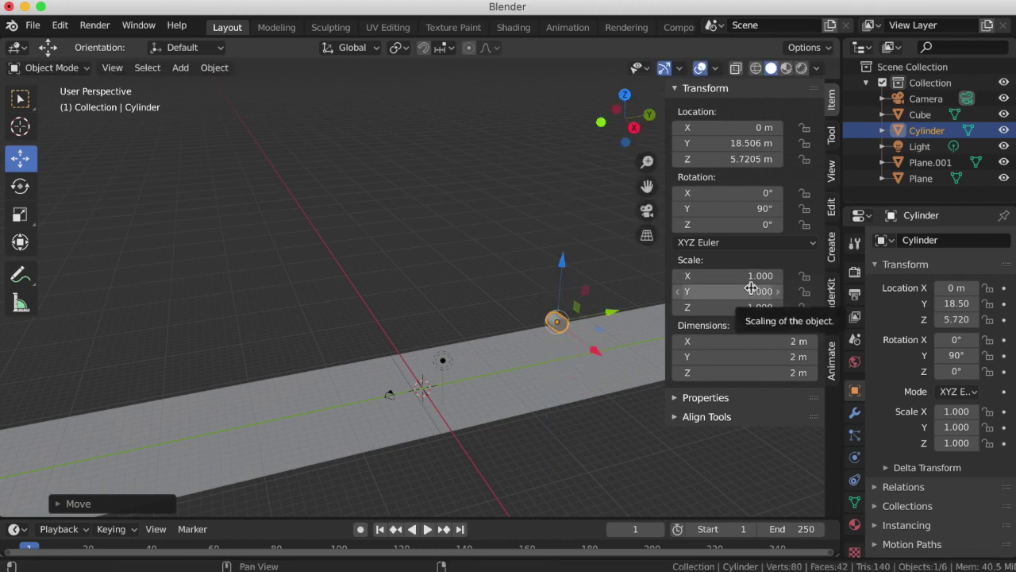
# - Set the cylinder's scale to 9.14 on all axes and lift it to Z 12.67 m
pyautogui.press('s')
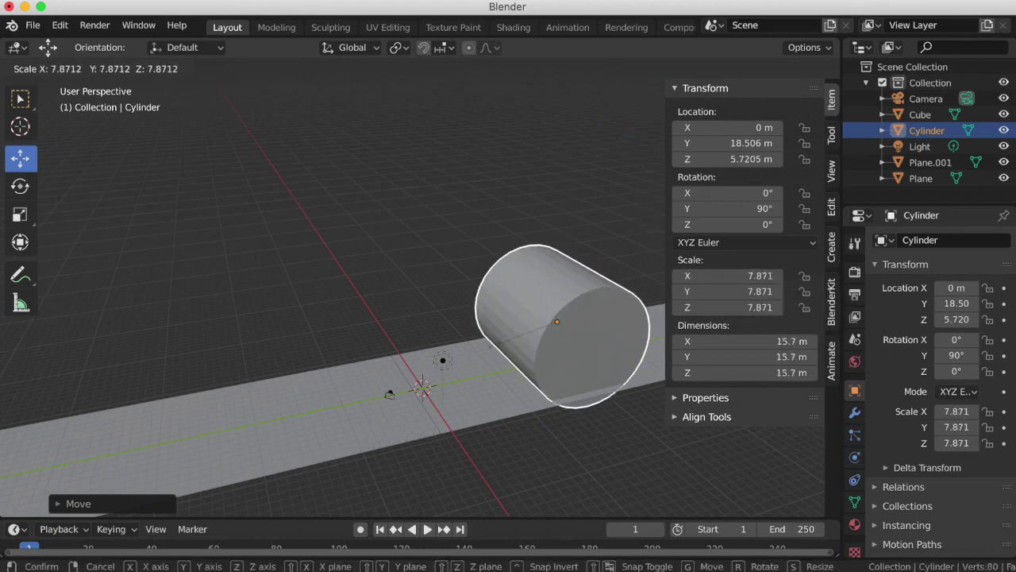
pyautogui.click(758, 276)
pyautogui.click(757, 275)
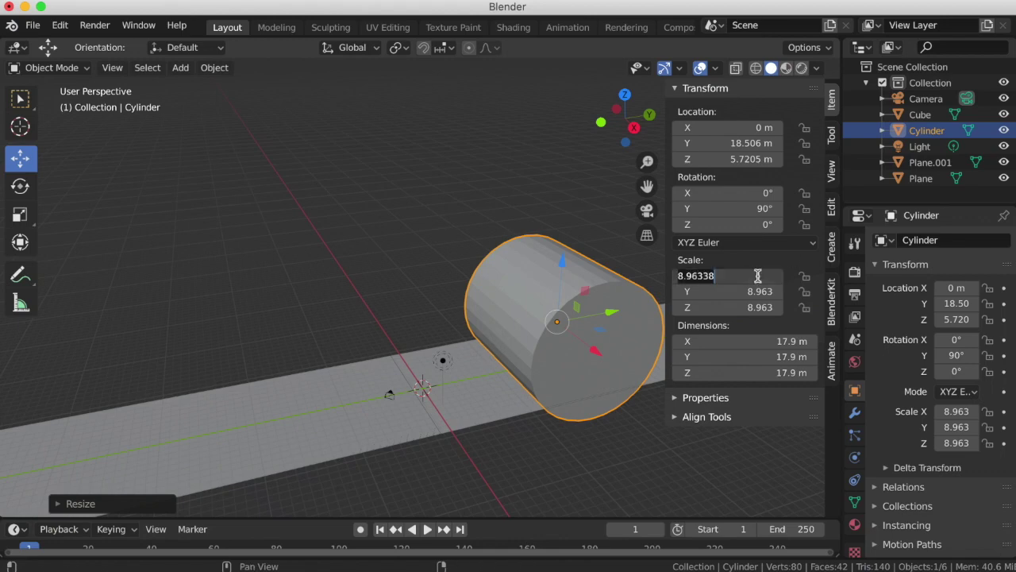
pyautogui.press('Tab')
pyautogui.press('Tab')
pyautogui.write('9.14')
pyautogui.press('Return')
pyautogui.moveTo(635, 357)
pyautogui.mouseDown(button='middle')
pyautogui.moveTo(571, 447)
pyautogui.moveTo(538, 404)
pyautogui.mouseUp(button='middle')
pyautogui.moveTo(466, 286)
pyautogui.mouseDown()
pyautogui.moveTo(461, 229)
pyautogui.moveTo(463, 238)
pyautogui.mouseUp()
pyautogui.press('Tab')
pyautogui.moveTo(431, 220); pyautogui.dragTo(435, 227, button='middle')
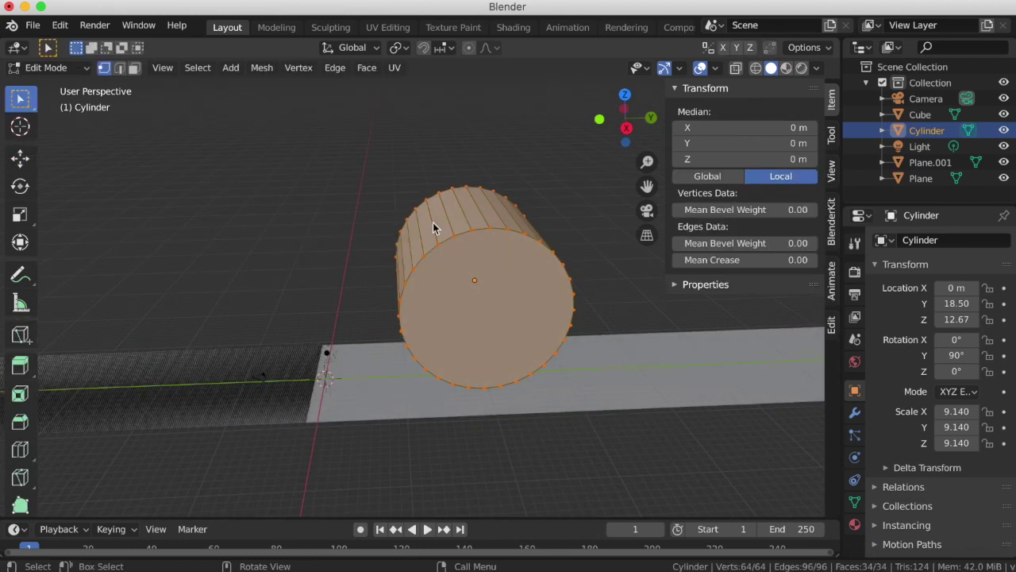
# - In Edit Mode, circle-select a batch of the cylinder's unwanted faces and delete them
pyautogui.hotkey('alt', 'a')
pyautogui.press('c')
pyautogui.click(134, 70)
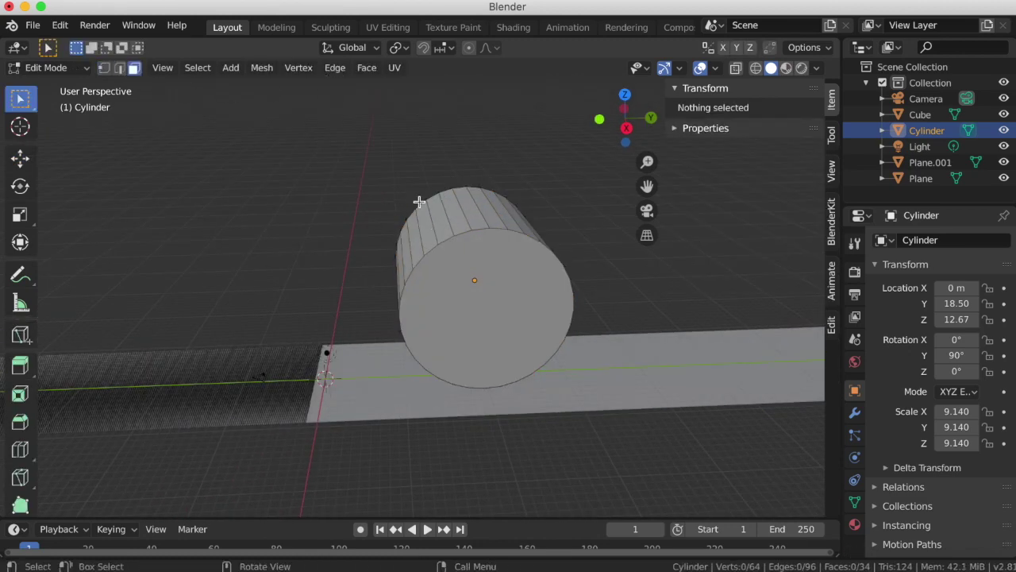
pyautogui.press('c')
pyautogui.click(484, 217)
pyautogui.moveTo(397, 306); pyautogui.dragTo(524, 217)
pyautogui.moveTo(524, 217)
pyautogui.mouseDown(button='middle')
pyautogui.moveTo(423, 280)
pyautogui.moveTo(450, 254)
pyautogui.mouseUp(button='middle')
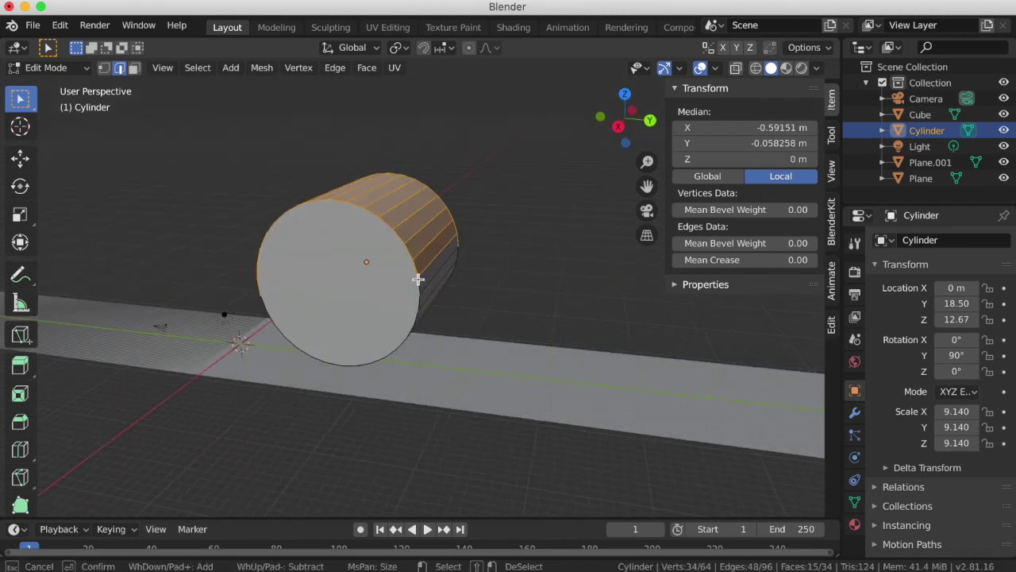
pyautogui.press('Escape')
pyautogui.moveTo(418, 280); pyautogui.dragTo(419, 278, button='middle')
pyautogui.press('x')
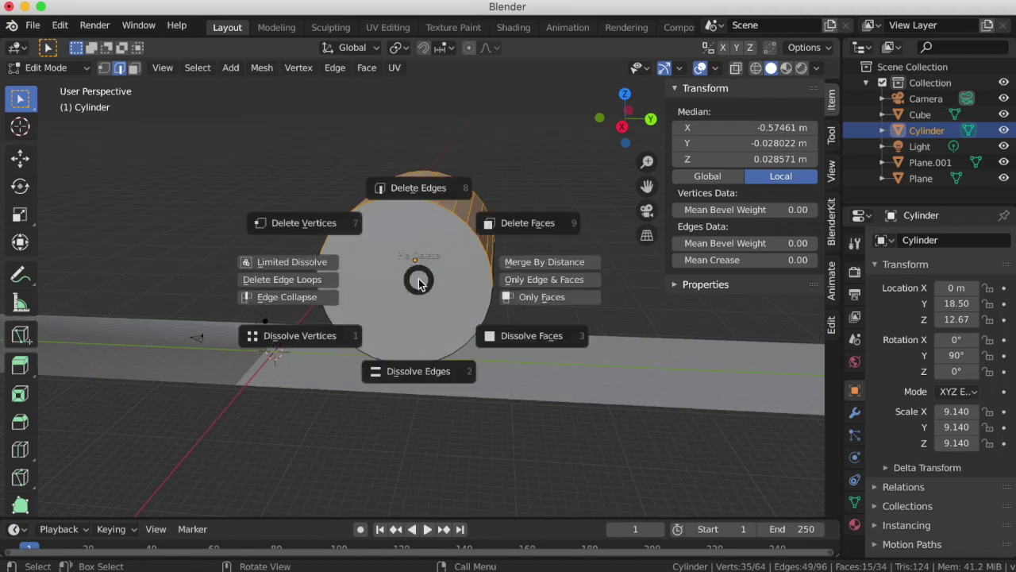
pyautogui.click(373, 214)
# - Delete another strip of faces so a 16-face quarter arc remains, then return to Object Mode
pyautogui.moveTo(403, 183); pyautogui.dragTo(403, 185, button='middle')
pyautogui.press('c')
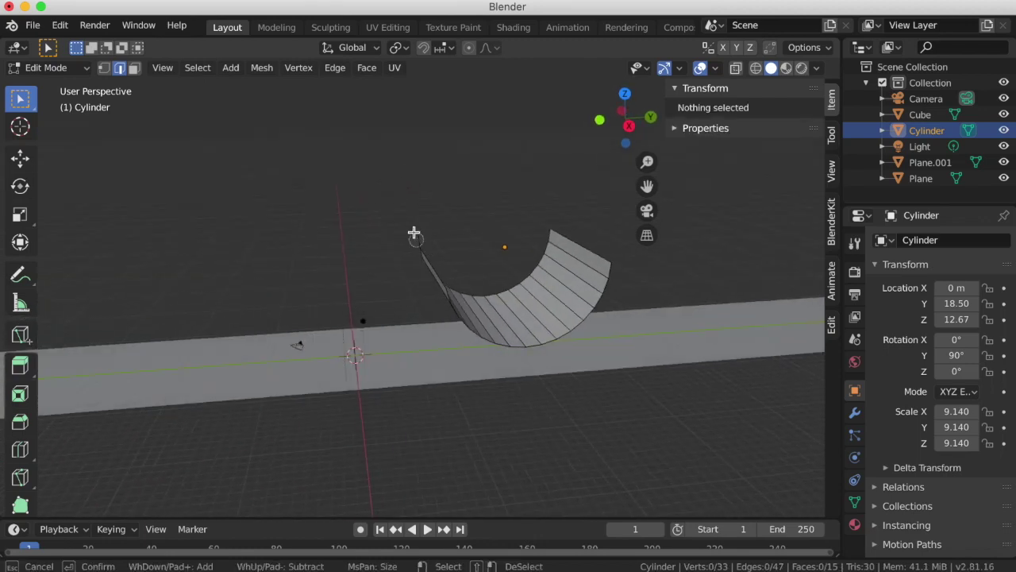
pyautogui.moveTo(413, 231); pyautogui.dragTo(426, 260)
pyautogui.moveTo(425, 261); pyautogui.dragTo(424, 261, button='middle')
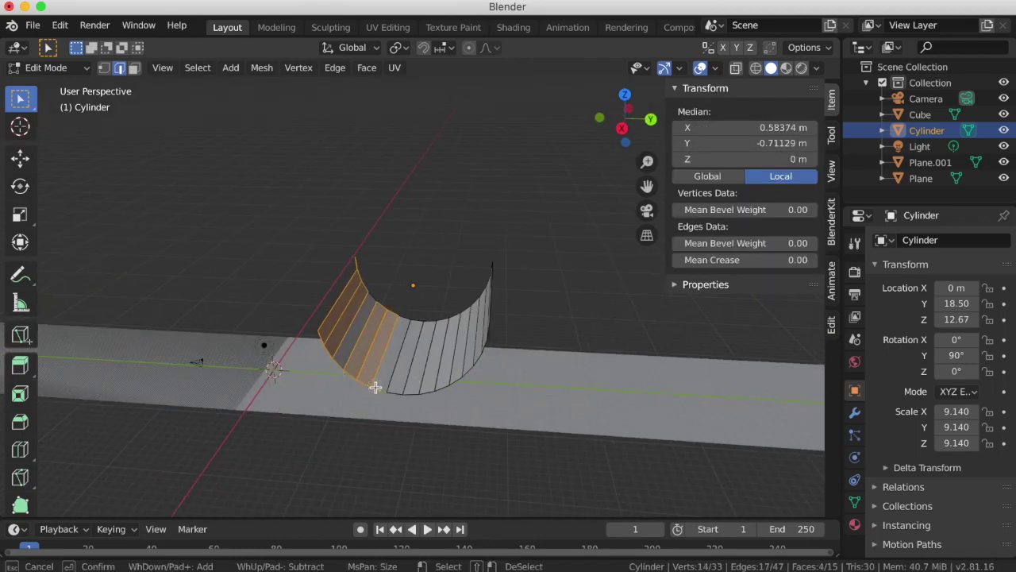
pyautogui.press('Escape')
pyautogui.press('x')
pyautogui.click(351, 209)
pyautogui.moveTo(356, 208); pyautogui.dragTo(440, 291, button='middle')
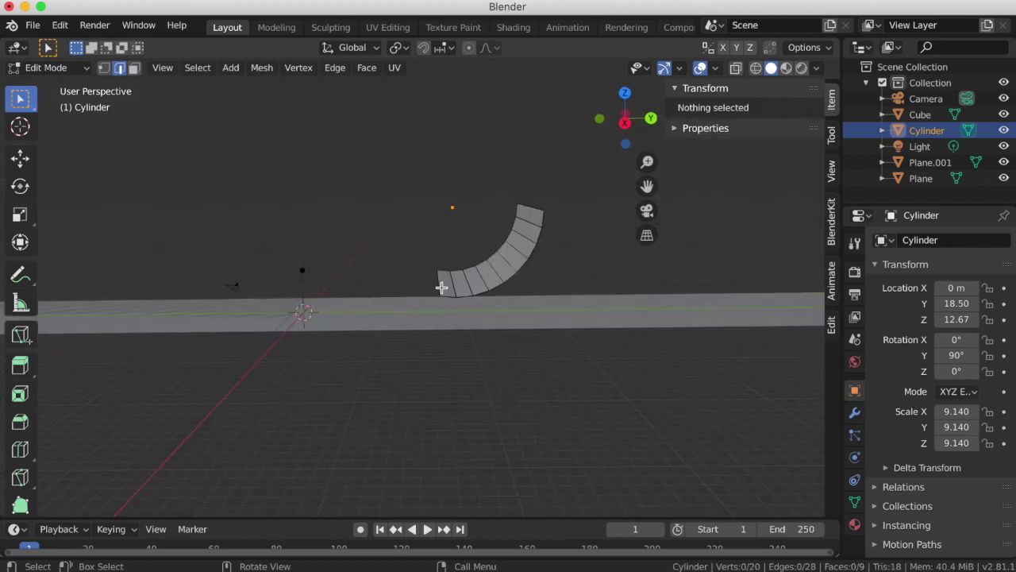
pyautogui.click(445, 276)
pyautogui.hotkey('alt', 'a')
pyautogui.press('Tab')
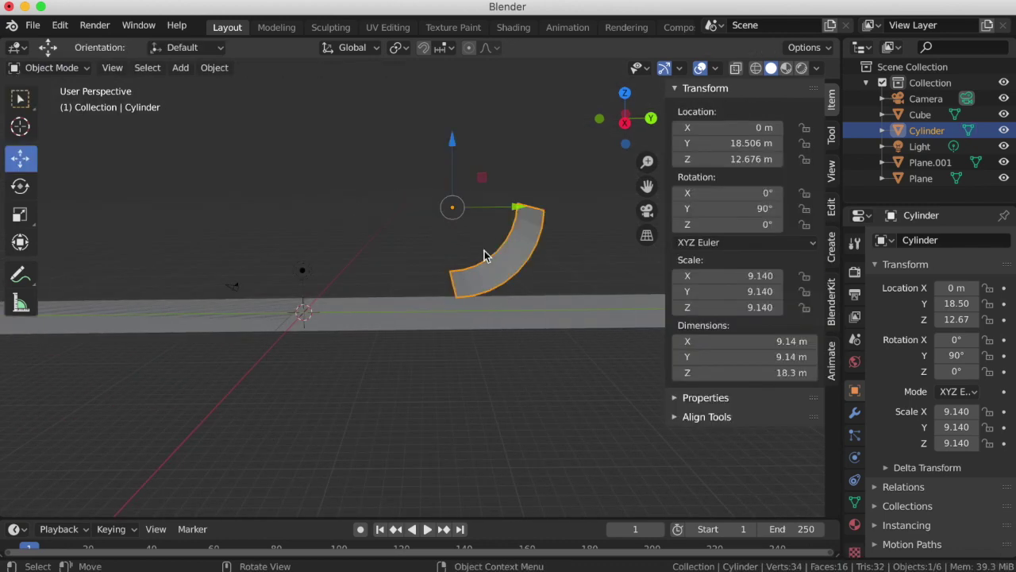
# - Slide the curved strip along Y until it sits beside the cube
pyautogui.press('g')
pyautogui.press('y')
pyautogui.click(495, 275)
pyautogui.press('g')
pyautogui.press('y')
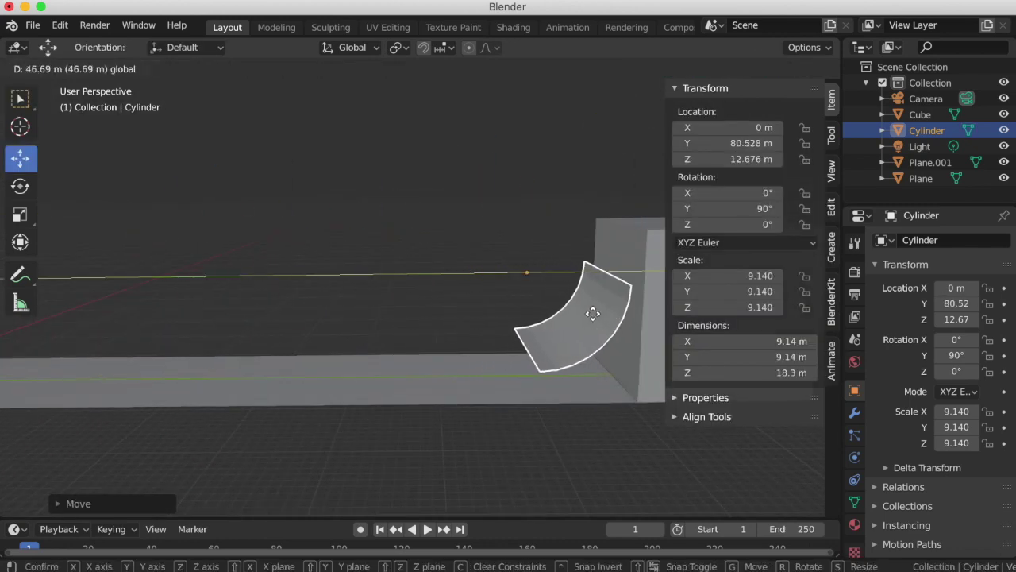
pyautogui.click(596, 308)
pyautogui.press('s')
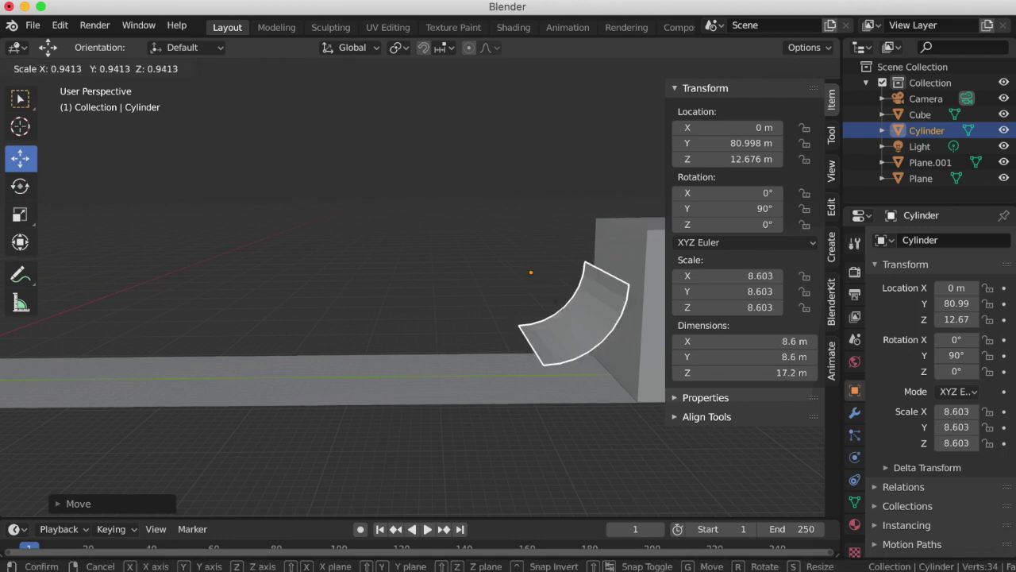
pyautogui.press('Escape')
# - Enlarge the strip to scale 14.04, shift it along Y and raise it to 15.89 m
pyautogui.press('s')
pyautogui.click(580, 270)
pyautogui.press('g')
pyautogui.press('y')
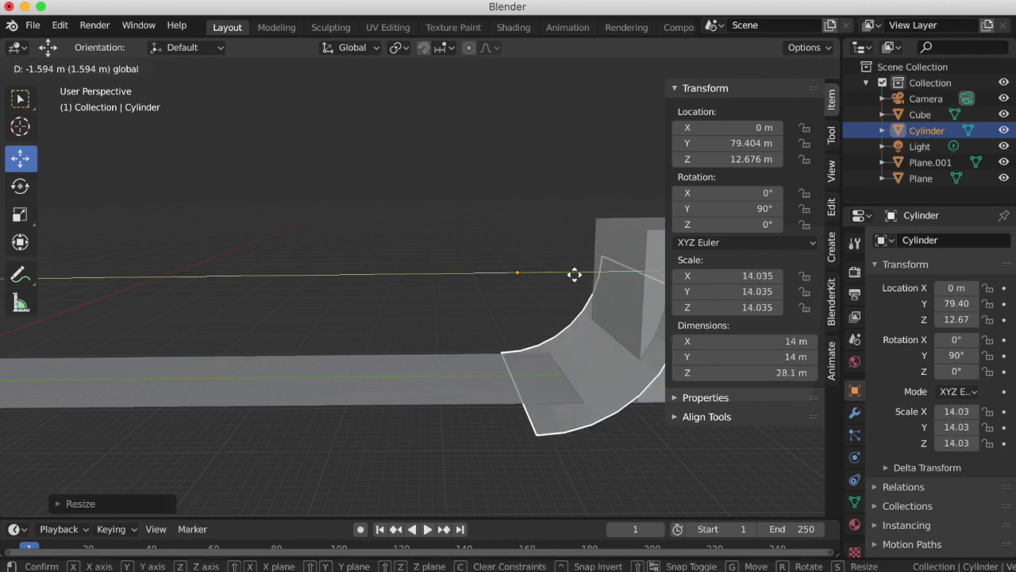
pyautogui.click(552, 272)
pyautogui.press('g')
pyautogui.press('z')
pyautogui.click(497, 188)
# - Scale the strip to 16.65, move it to Y 74.17 and raise it to 16.64 m
pyautogui.press('s')
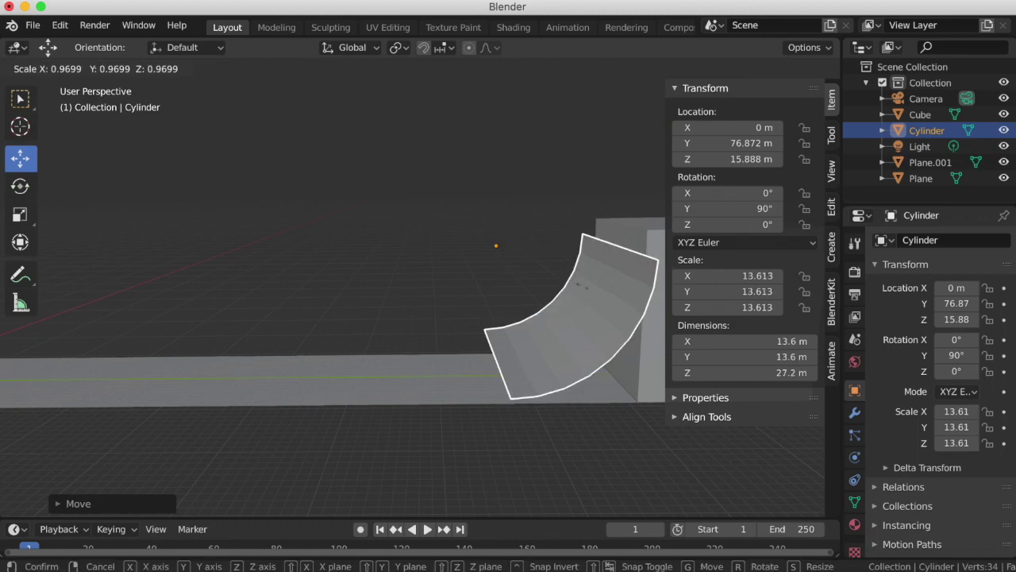
pyautogui.click(560, 245)
pyautogui.press('g')
pyautogui.press('y')
pyautogui.click(499, 224)
pyautogui.press('g')
pyautogui.press('z')
pyautogui.click(474, 194)
pyautogui.hscroll(5, 474, 195)
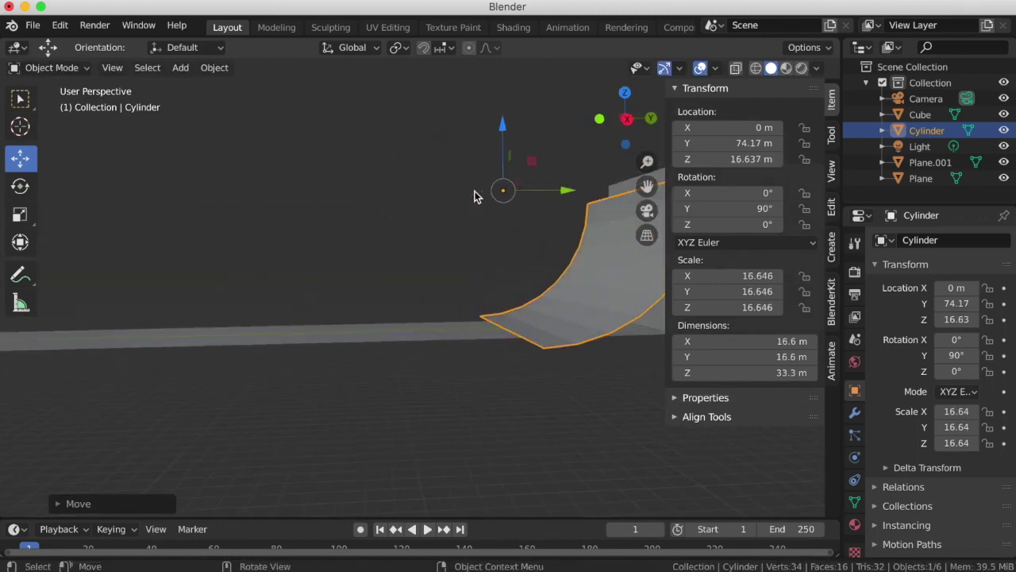
pyautogui.hscroll(-5, 474, 195)
# - Fine-tune the strip's Y position and size, and set its height to 17.98 m
pyautogui.press('g')
pyautogui.press('y')
pyautogui.click(594, 272)
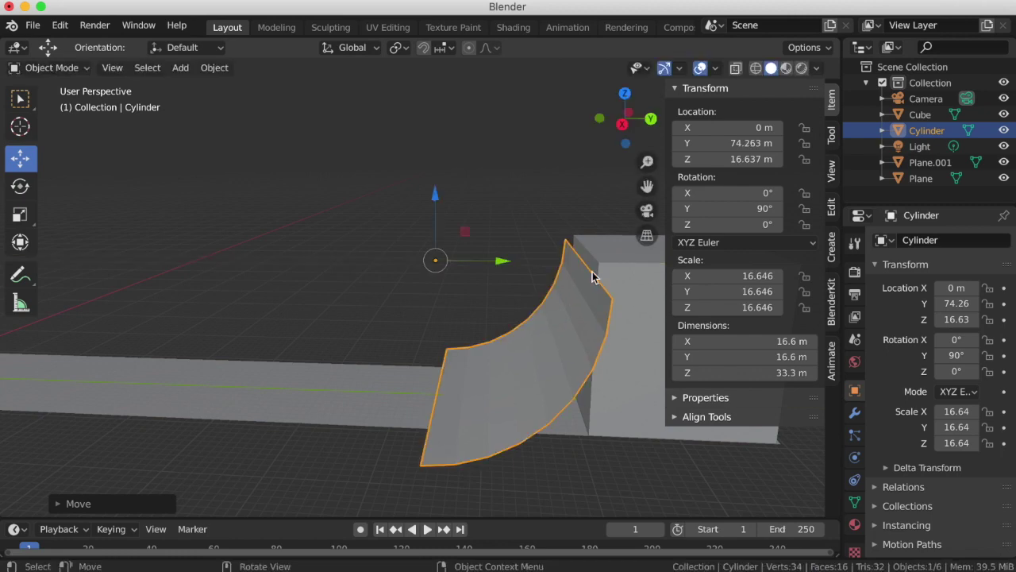
pyautogui.scroll(5, 599, 268)
pyautogui.scroll(5, 598, 268)
pyautogui.scroll(-10, 585, 274)
pyautogui.press('s')
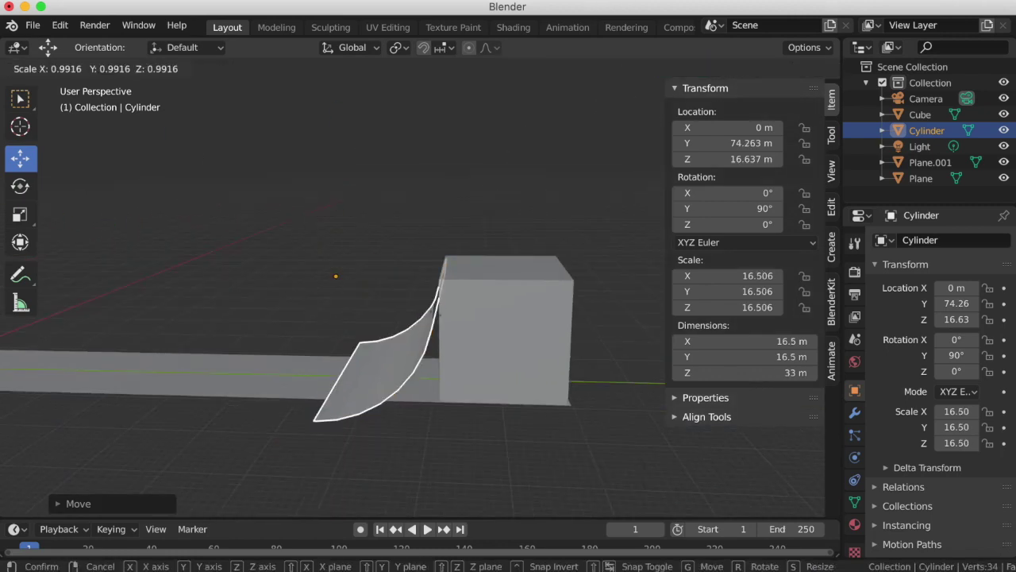
pyautogui.click(450, 318)
pyautogui.press('g')
pyautogui.press('y')
pyautogui.click(383, 276)
pyautogui.hscroll(5, 381, 281)
pyautogui.press('g')
pyautogui.press('z')
pyautogui.click(431, 195)
# - Settle the strip at scale 18.04 and Y 72.87 so it sits flush against the cube
pyautogui.press('s')
pyautogui.click(569, 279)
pyautogui.press('g')
pyautogui.press('y')
pyautogui.click(487, 251)
pyautogui.press('s')
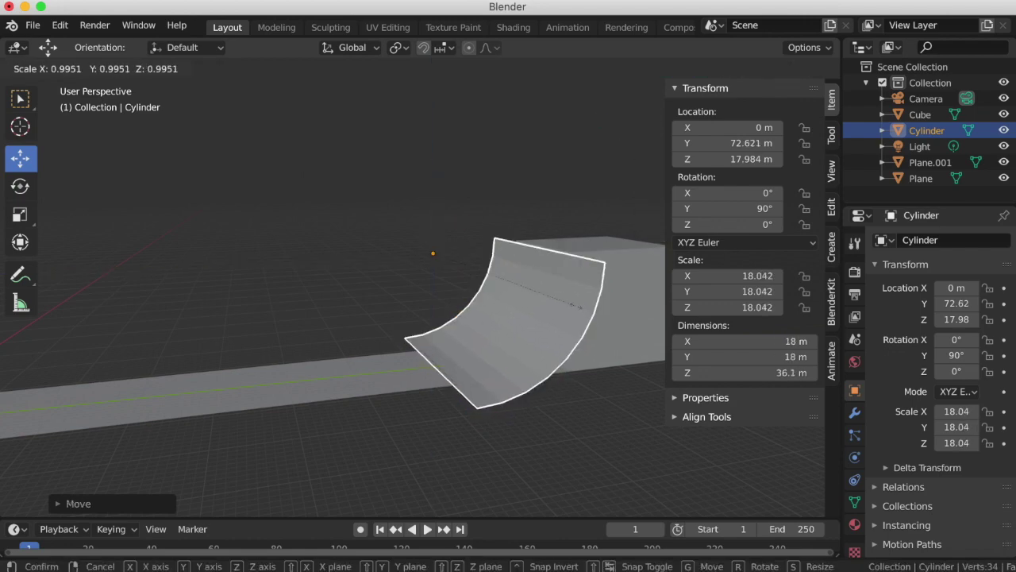
pyautogui.click(488, 252)
pyautogui.hscroll(5, 569, 308)
pyautogui.press('g')
pyautogui.press('y')
pyautogui.click(424, 277)
pyautogui.hscroll(5, 426, 278)
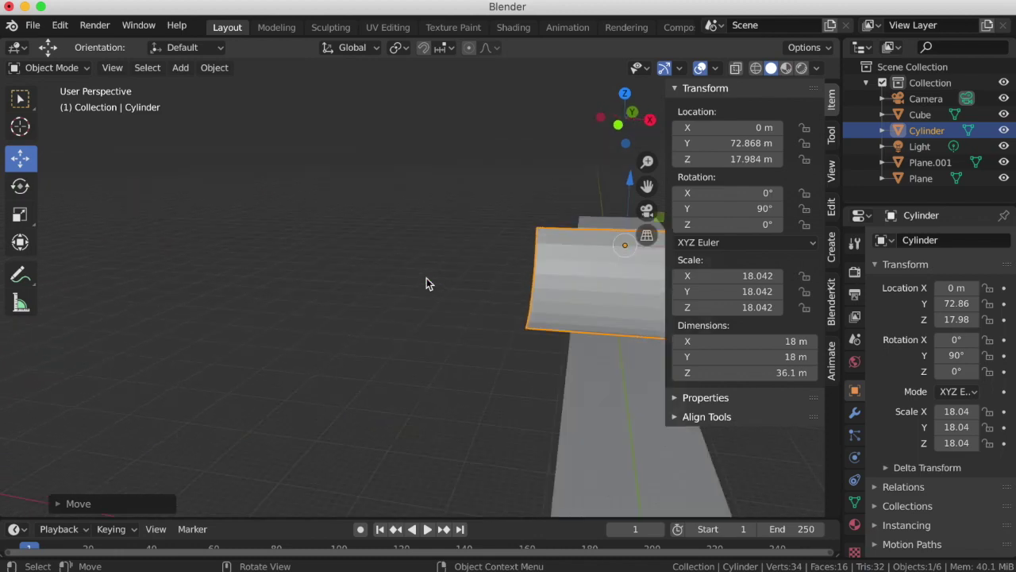
# - Squash the quarter-pipe's width and set its Z scale to exactly 9.14
pyautogui.click(19, 215)
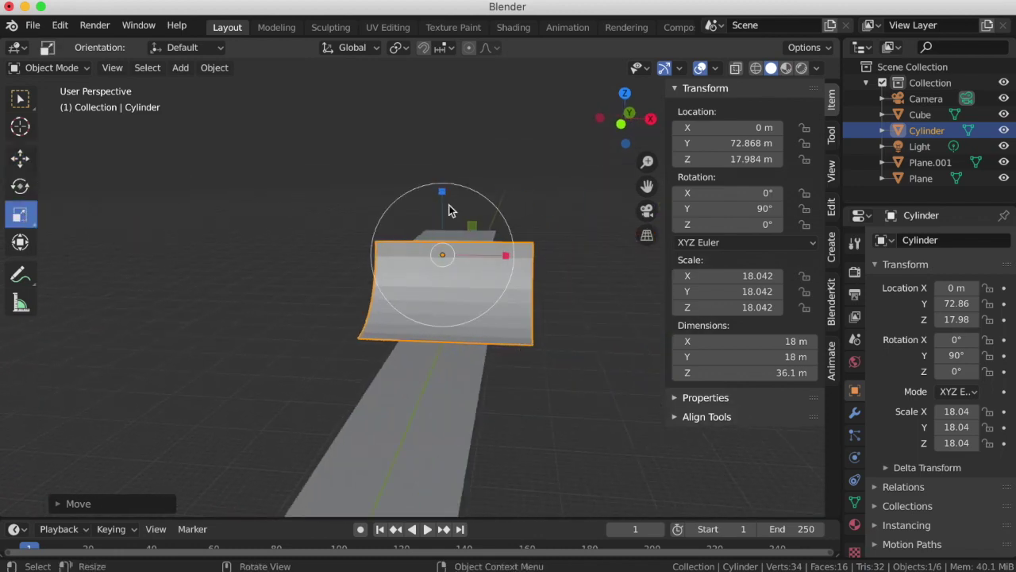
pyautogui.moveTo(512, 255); pyautogui.dragTo(482, 257)
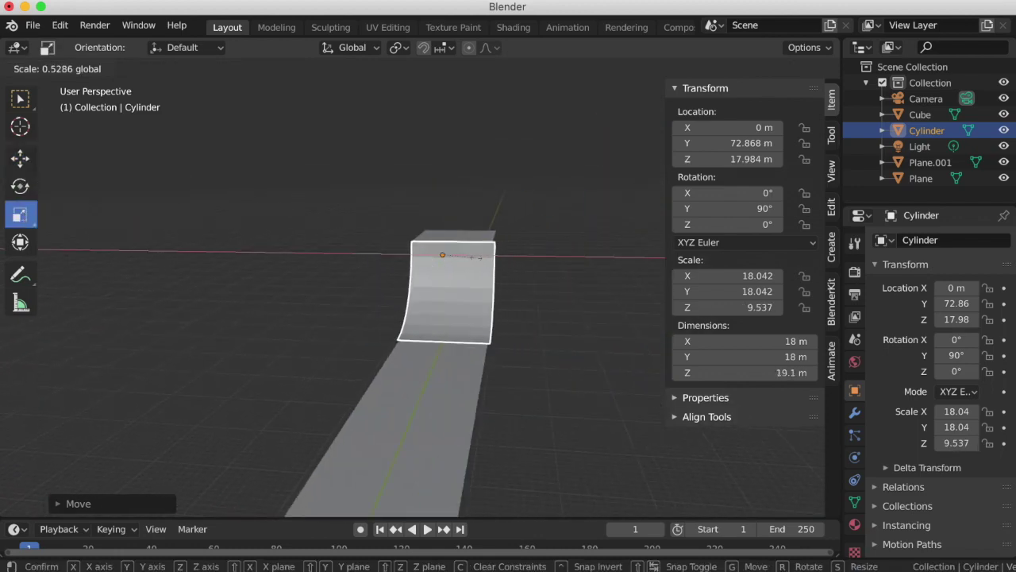
pyautogui.click(475, 257)
pyautogui.hscroll(5, 475, 257)
pyautogui.click(757, 307)
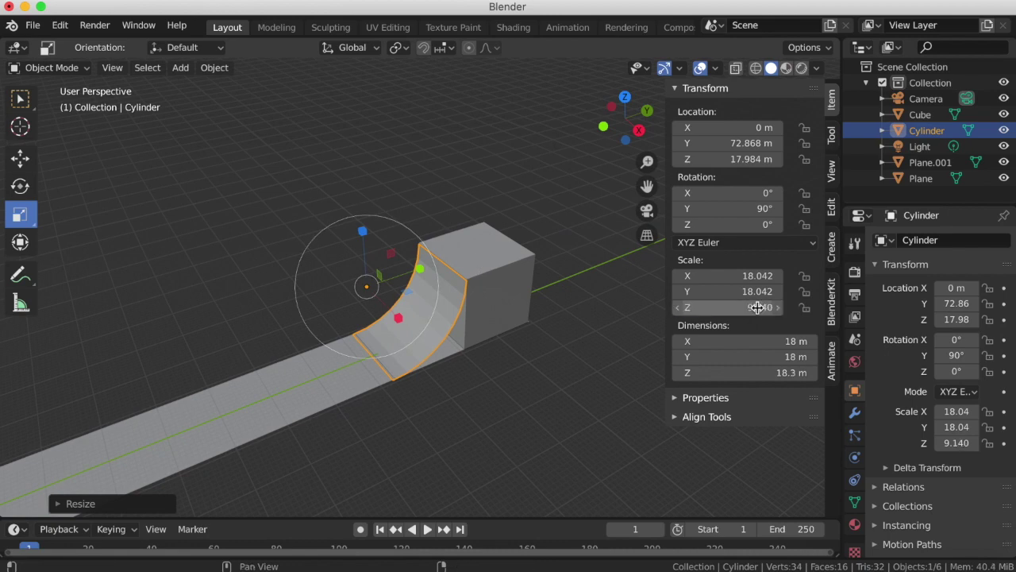
pyautogui.press('Return')
pyautogui.scroll(5, 388, 343)
# - Lift the quarter-pipe slightly with the Move gizmo to Z 18.09 m
pyautogui.click(20, 158)
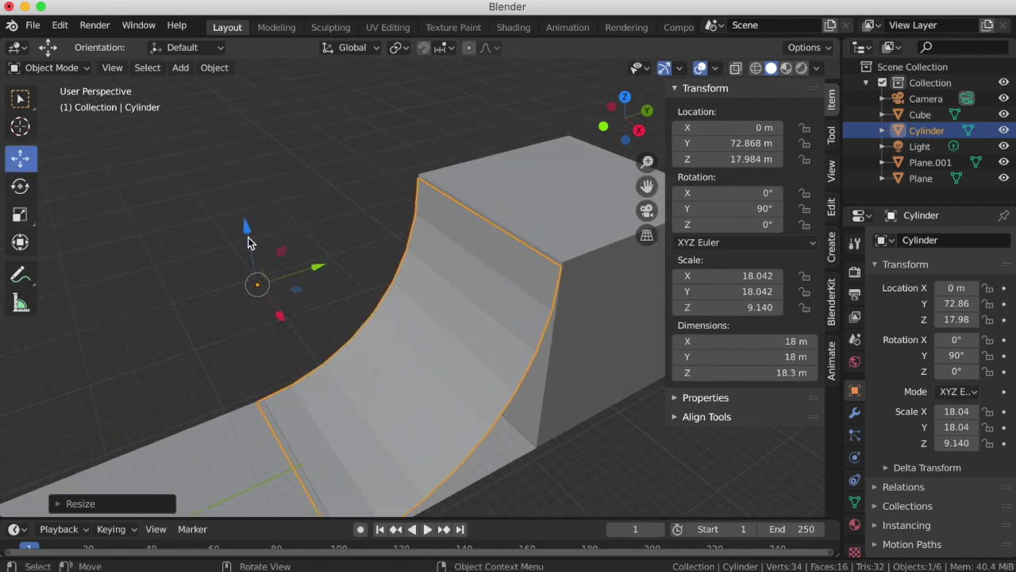
pyautogui.moveTo(247, 237); pyautogui.dragTo(247, 234)
pyautogui.scroll(5, 248, 234)
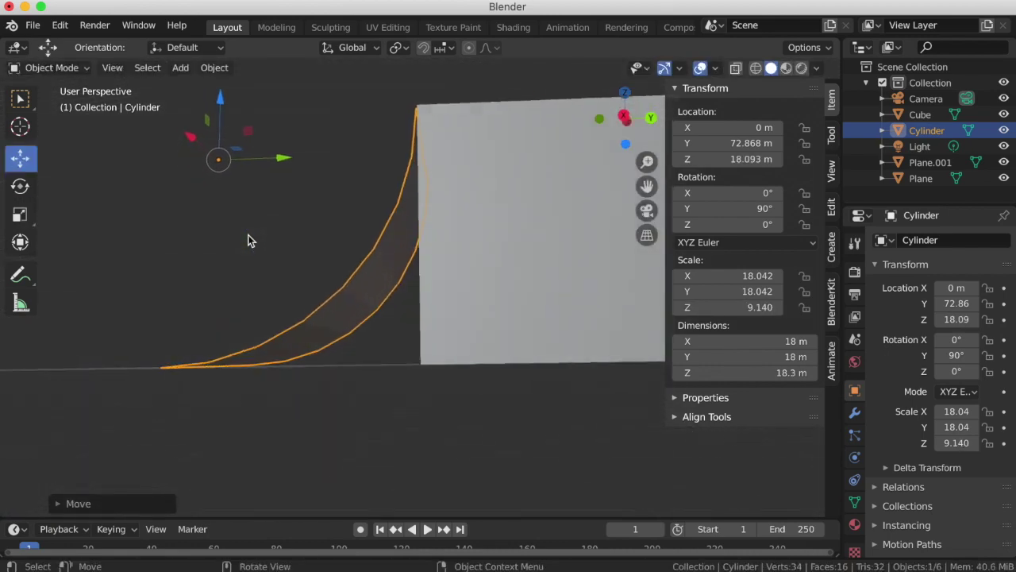
pyautogui.scroll(-5, 247, 234)
pyautogui.scroll(-10, 248, 234)
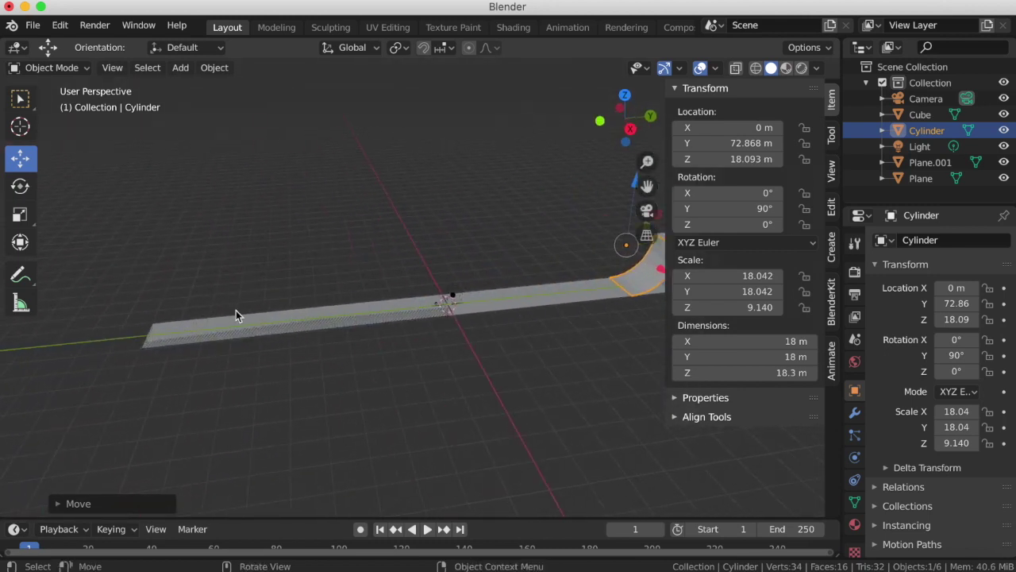
# - Raise Plane.001 to Z 10.249 m and add Plane.002, a 2 × 2 m plane at the origin
pyautogui.click(242, 329)
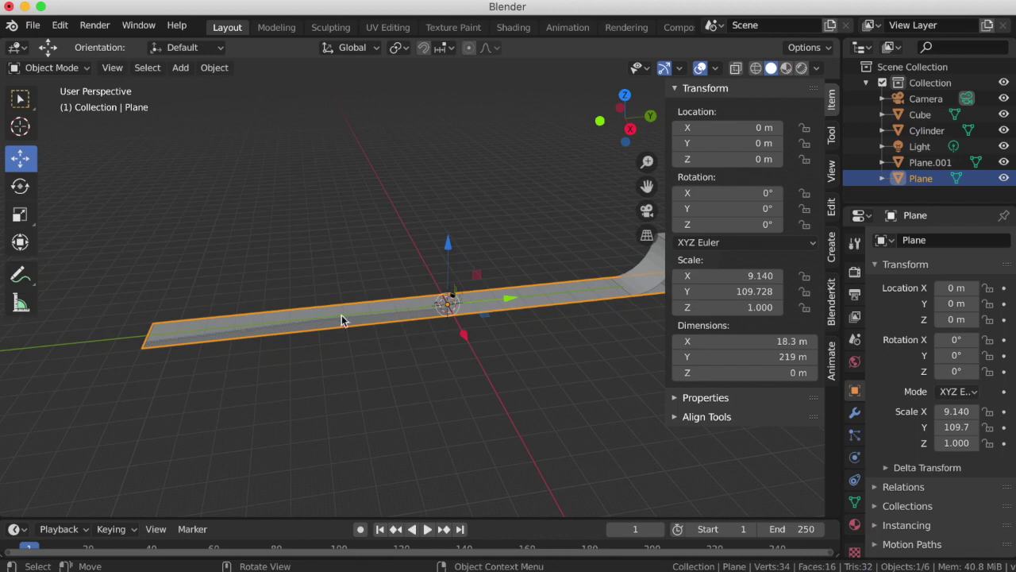
pyautogui.moveTo(447, 273); pyautogui.dragTo(447, 256)
pyautogui.press('Escape')
pyautogui.click(277, 320)
pyautogui.press('g')
pyautogui.press('z')
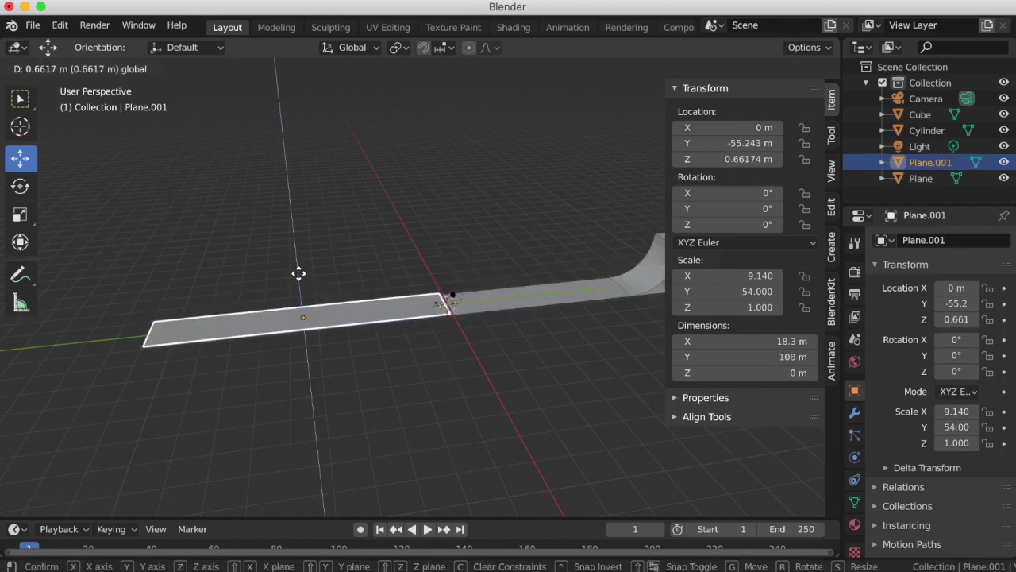
pyautogui.click(295, 260)
pyautogui.click(181, 68)
pyautogui.moveTo(202, 86)
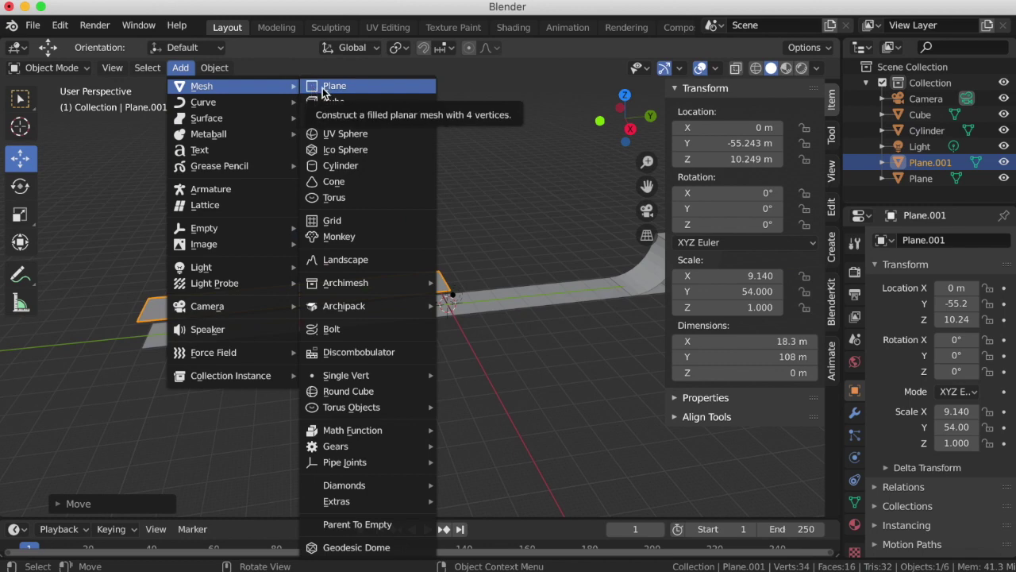
pyautogui.click(329, 87)
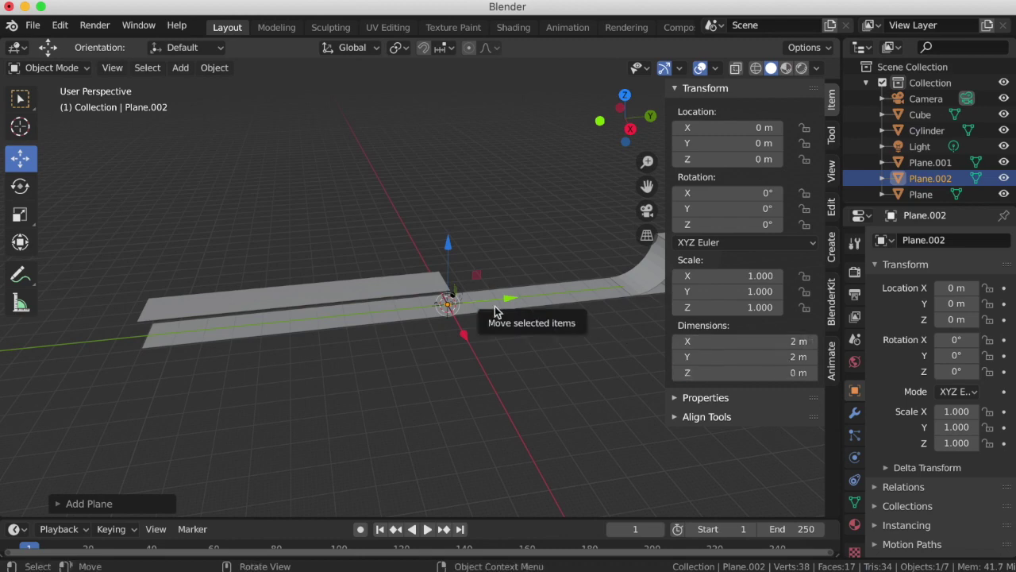
# - Extrude the new plane's face 22.86 m upward in Edit Mode
pyautogui.press('Tab')
pyautogui.press('e')
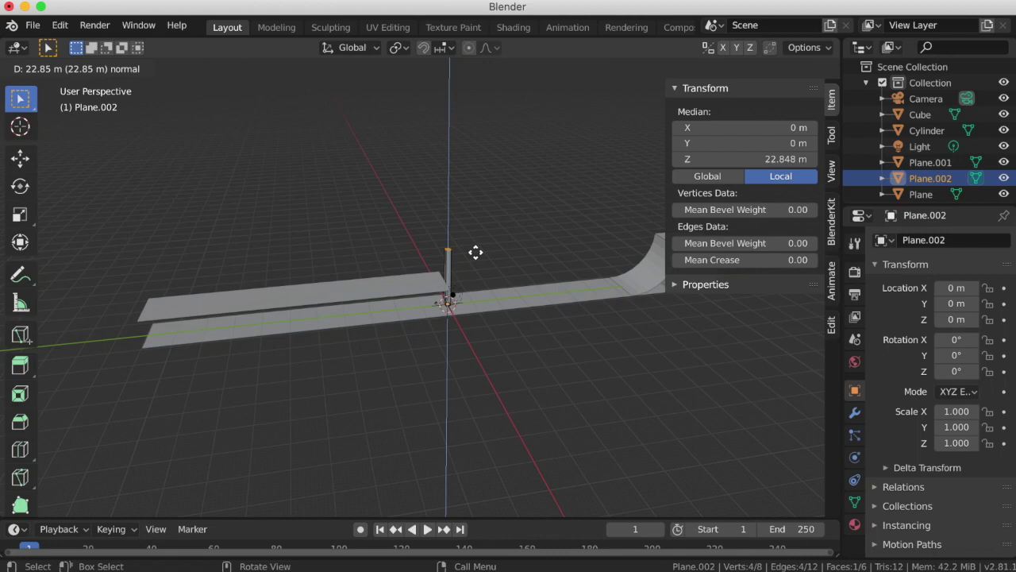
pyautogui.click(475, 250)
pyautogui.click(791, 159)
pyautogui.write('22')
pyautogui.press('Return')
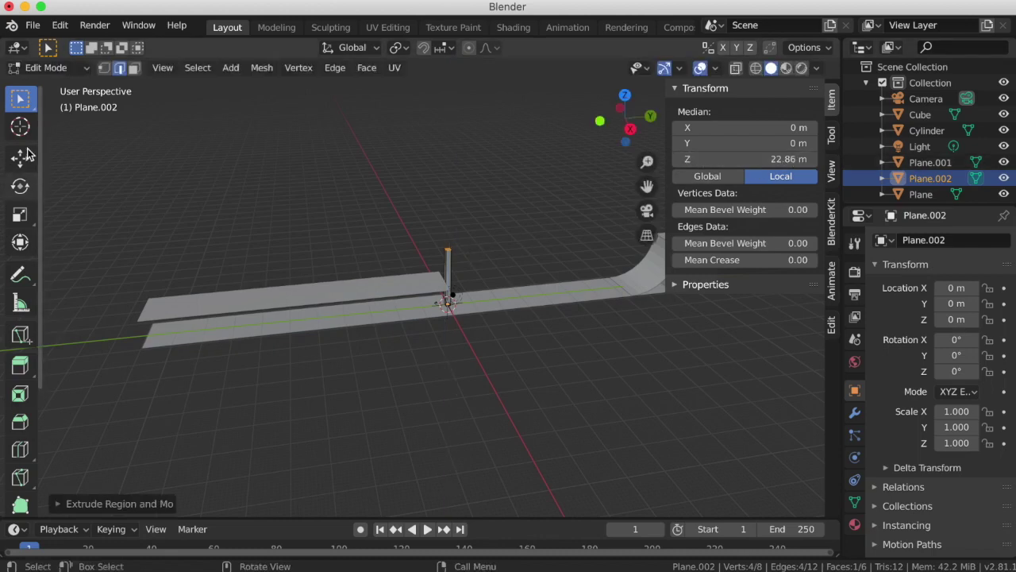
# - Return to Object Mode and slide the tall wall along Y toward −92.5 m
pyautogui.click(21, 156)
pyautogui.moveTo(508, 246); pyautogui.dragTo(481, 245)
pyautogui.press('Tab')
pyautogui.moveTo(510, 294); pyautogui.dragTo(218, 322)
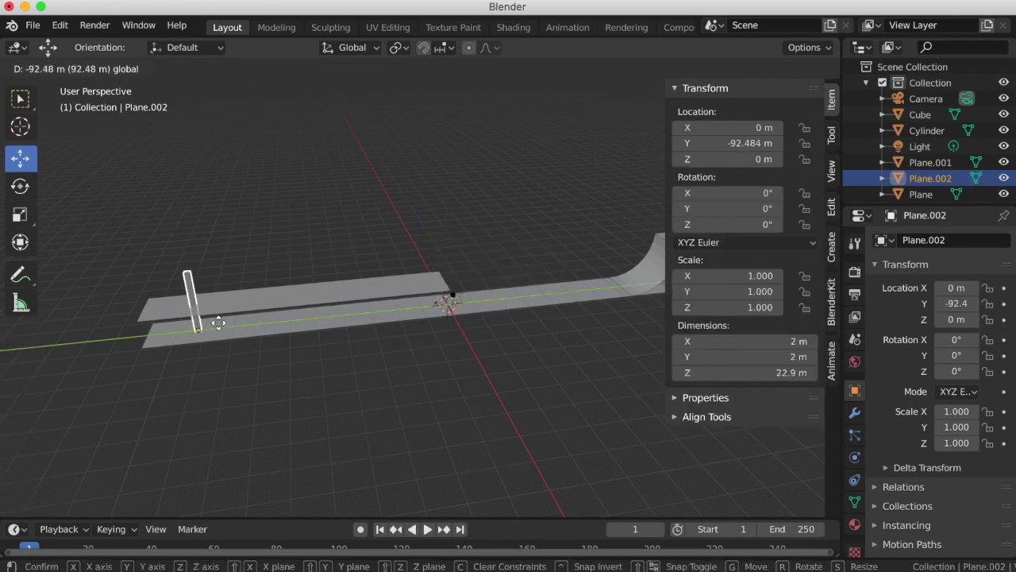
# - Raise Plane.001, tilt it about X by about 20° and lower it to about 5.5 m
pyautogui.click(262, 295)
pyautogui.moveTo(290, 231); pyautogui.dragTo(183, 230)
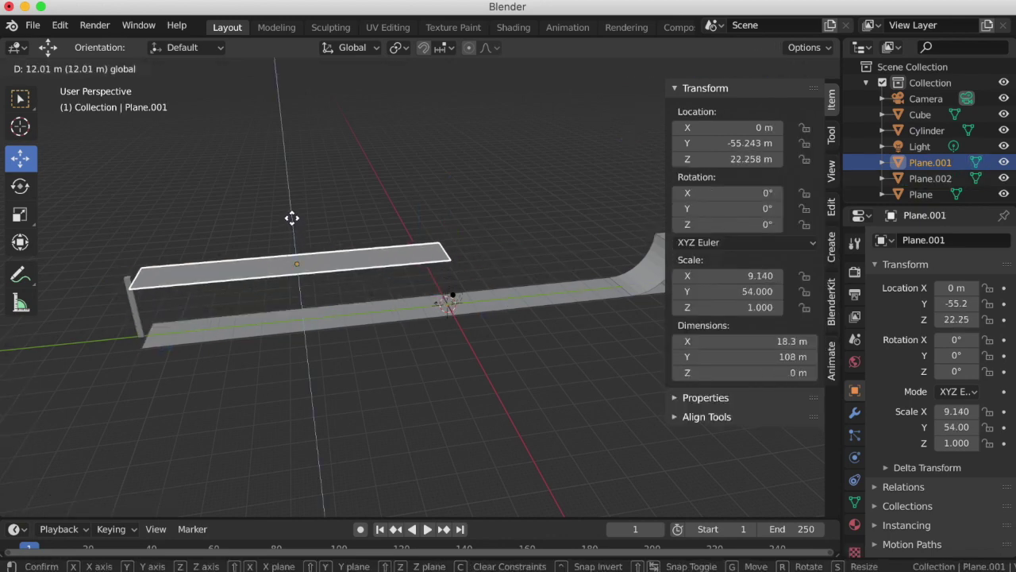
pyautogui.hotkey('shift', 'space')
pyautogui.press('r')
pyautogui.moveTo(335, 231); pyautogui.dragTo(207, 187)
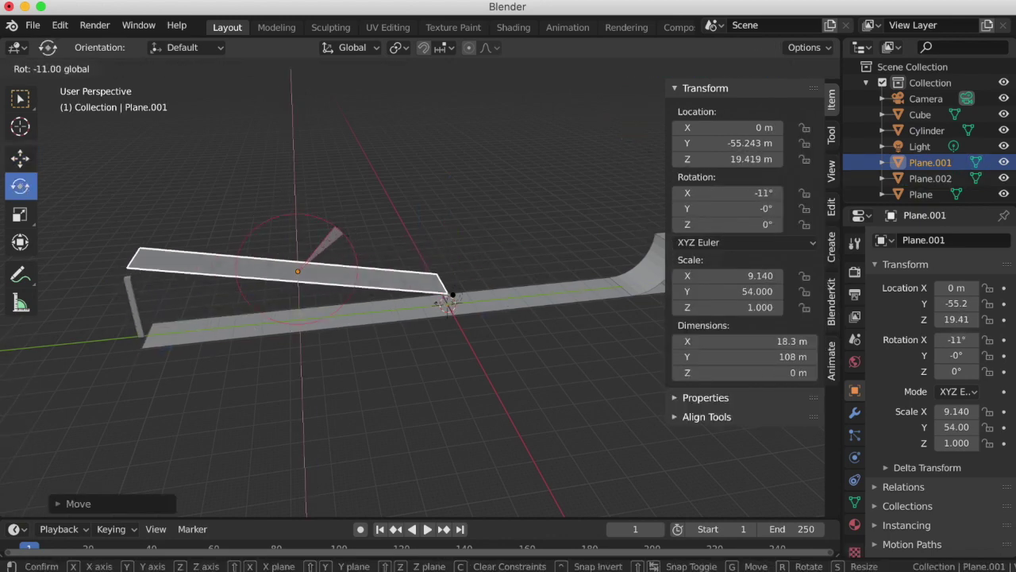
pyautogui.hotkey('shift', 'space')
pyautogui.press('g')
pyautogui.moveTo(291, 216); pyautogui.dragTo(326, 309)
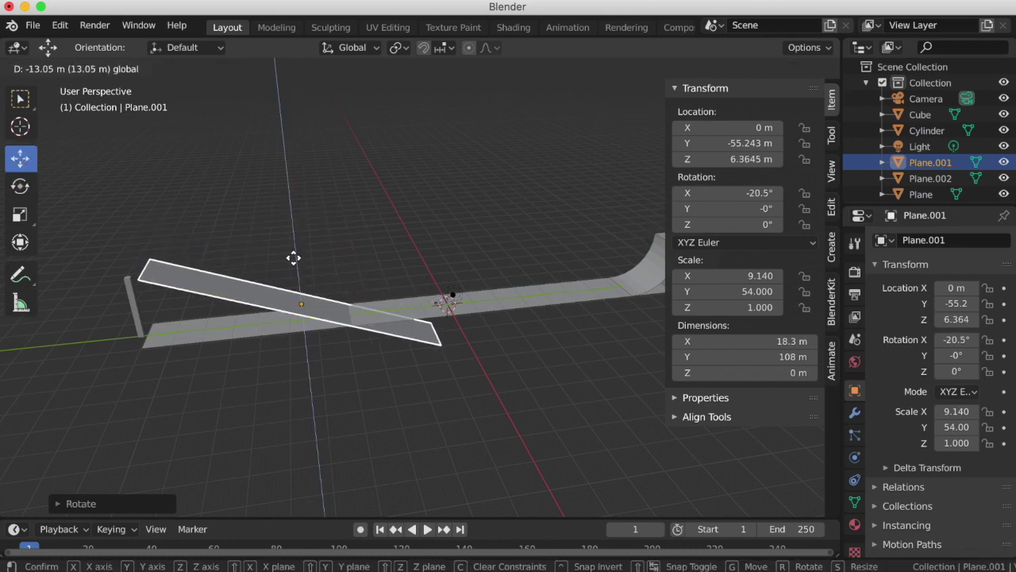
# - Ease Plane.001's tilt to about 17° and nudge it along Y and upward
pyautogui.hotkey('shift', 'space')
pyautogui.press('r')
pyautogui.moveTo(283, 265); pyautogui.dragTo(273, 262)
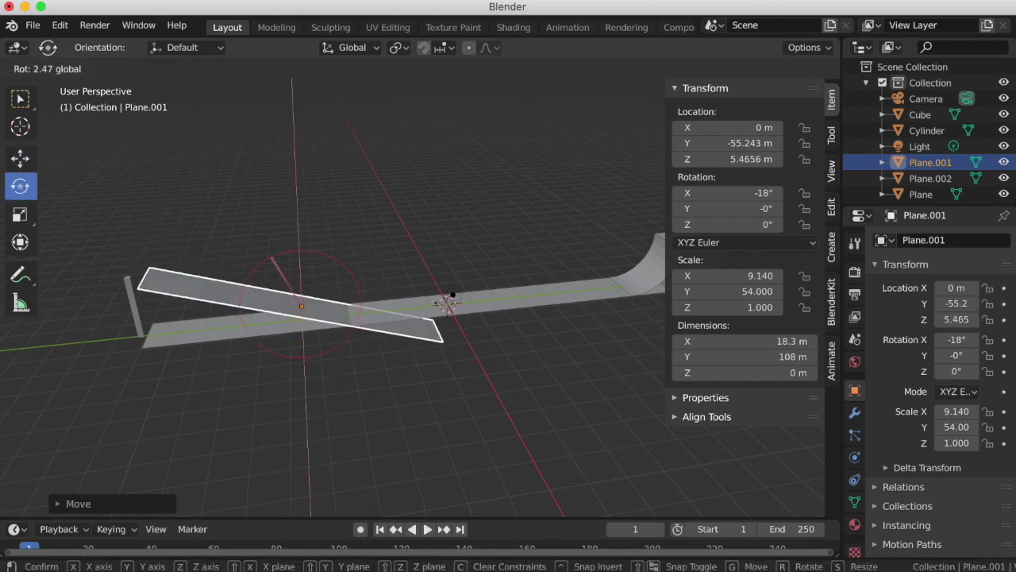
pyautogui.hotkey('shift', 'space')
pyautogui.press('g')
pyautogui.moveTo(368, 302); pyautogui.dragTo(355, 304)
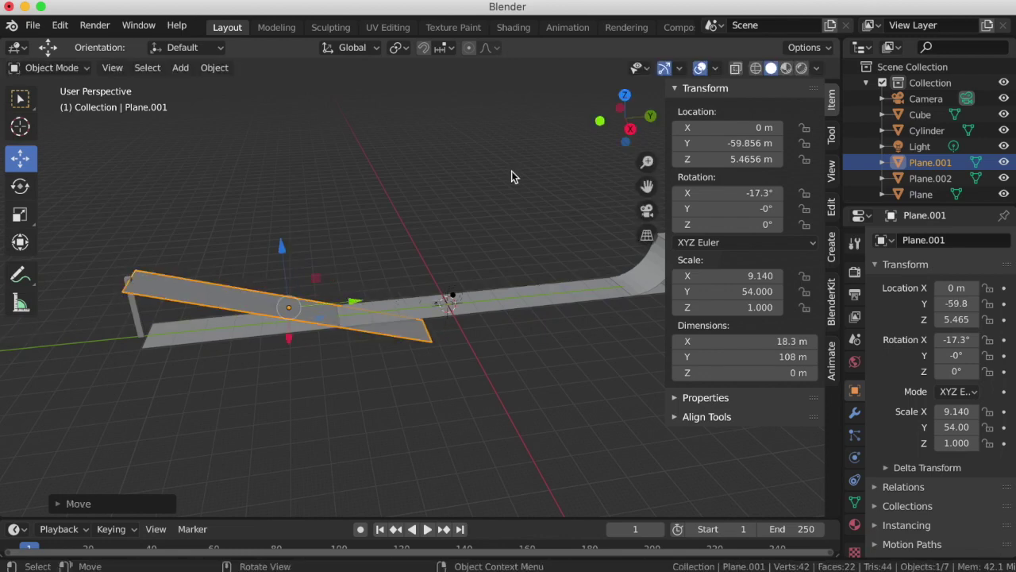
pyautogui.moveTo(286, 270); pyautogui.dragTo(284, 267)
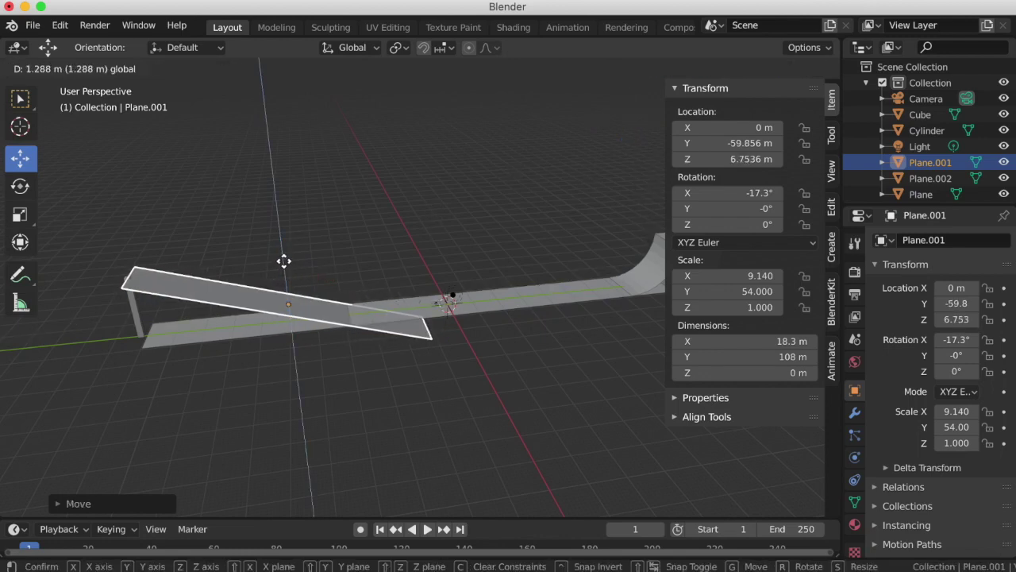
# - Undo the tilt and move, then set Plane.001's Location Z to 0
pyautogui.hotkey('ctrl', 'z')
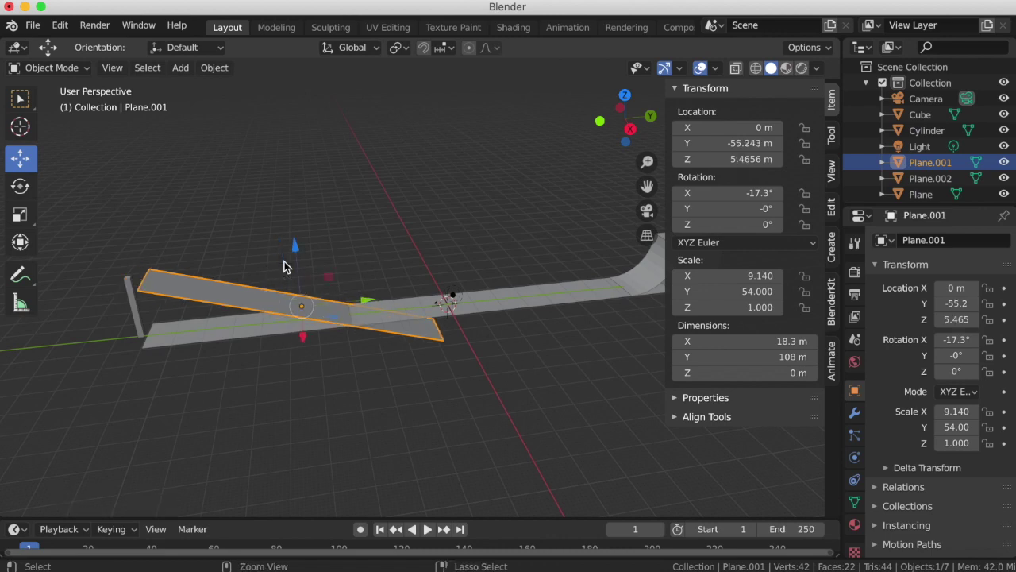
pyautogui.hotkey('ctrl', 'z')
pyautogui.hotkey('ctrl', 'z')
pyautogui.hotkey('ctrl', 'z')
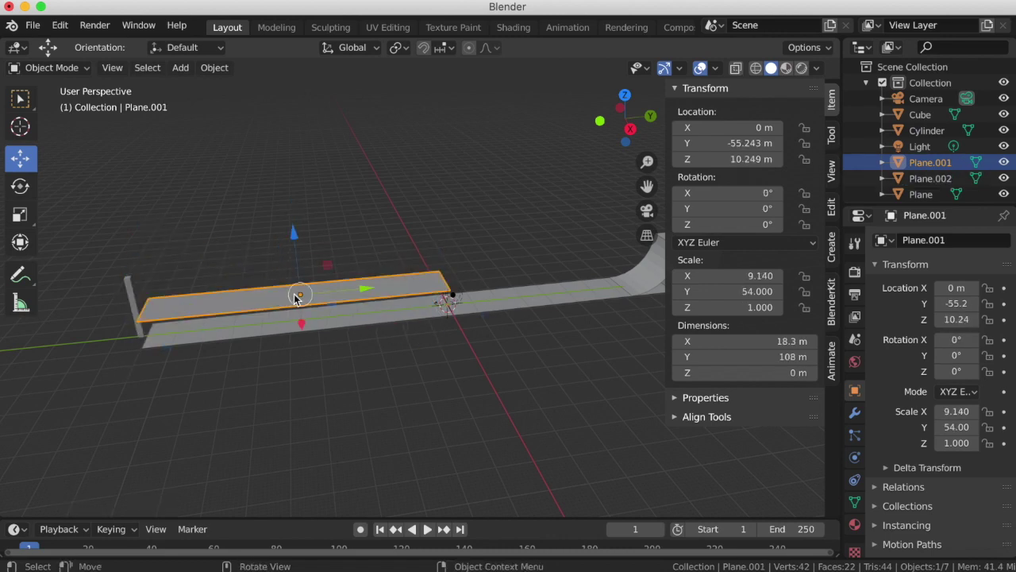
pyautogui.click(749, 146)
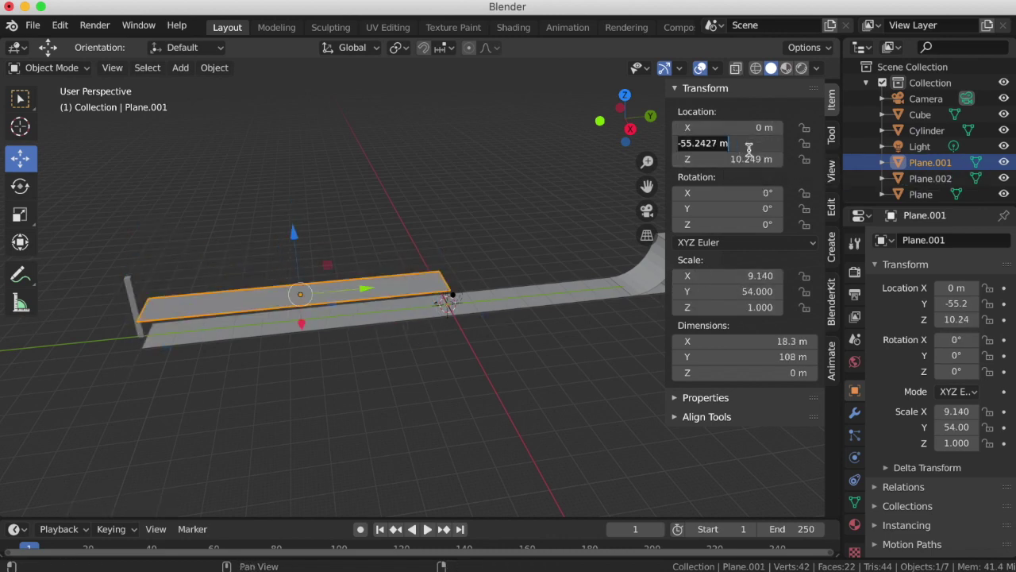
pyautogui.press('Return')
pyautogui.hotkey('ctrl', 'z')
pyautogui.click(748, 159)
pyautogui.write('0')
pyautogui.press('Return')
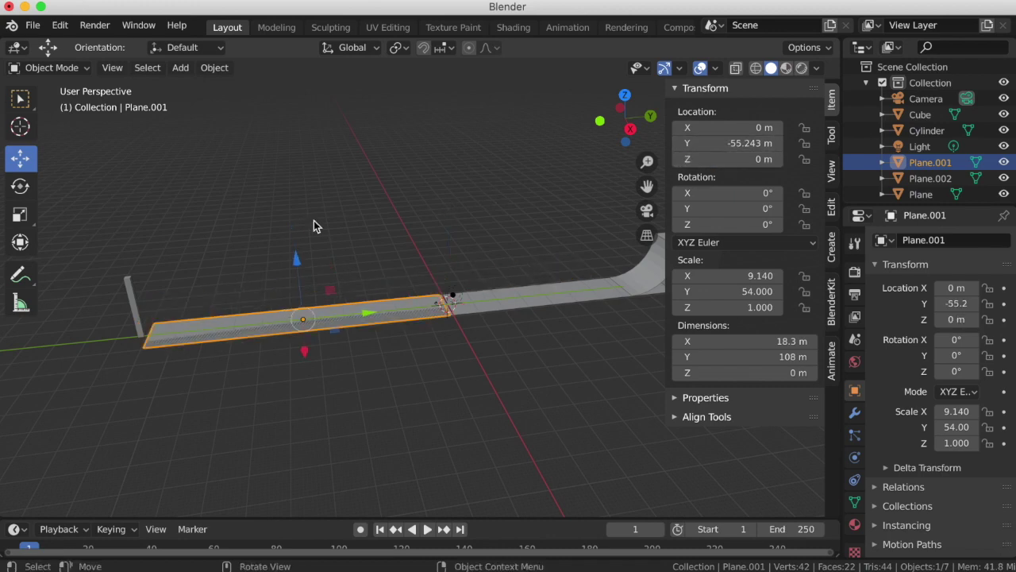
# - Add a new 2 m plane, Plane.003, at the origin
pyautogui.moveTo(311, 273); pyautogui.dragTo(296, 249)
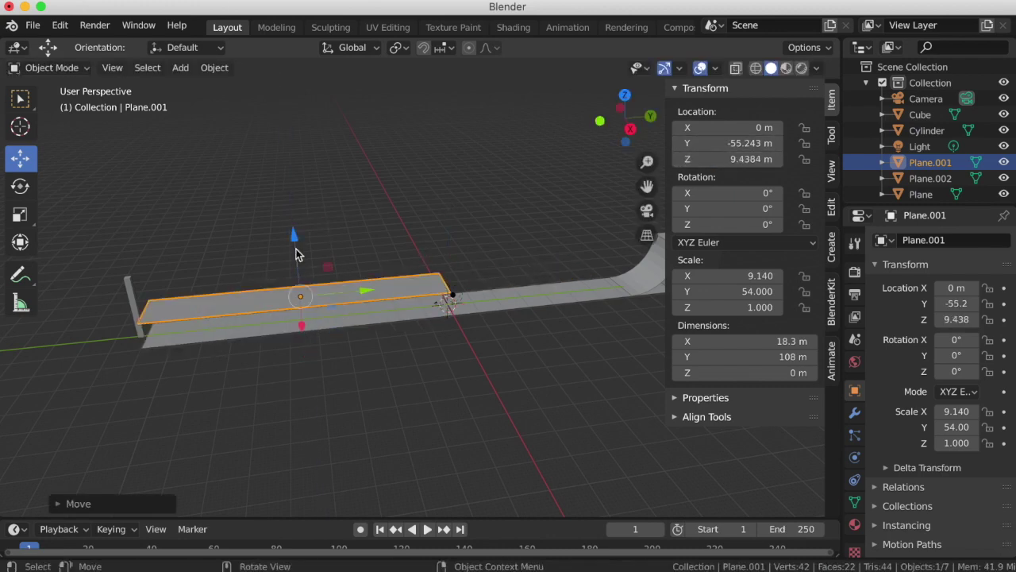
pyautogui.hotkey('ctrl', 'z')
pyautogui.click(180, 68)
pyautogui.moveTo(190, 87)
pyautogui.click(334, 85)
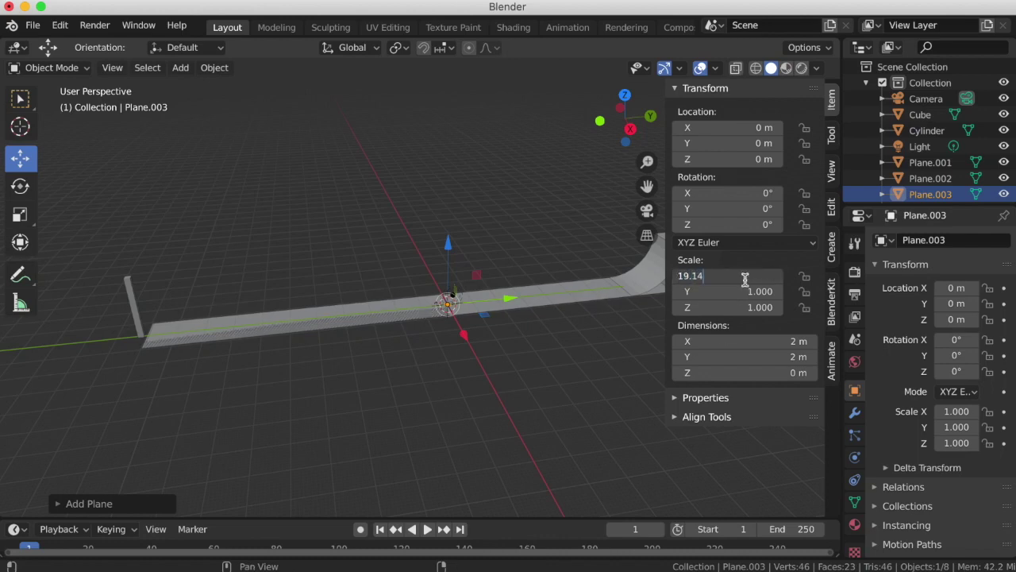
# - Set Plane.003's scale to X 9.14 and Y 22.555
pyautogui.press('Tab')
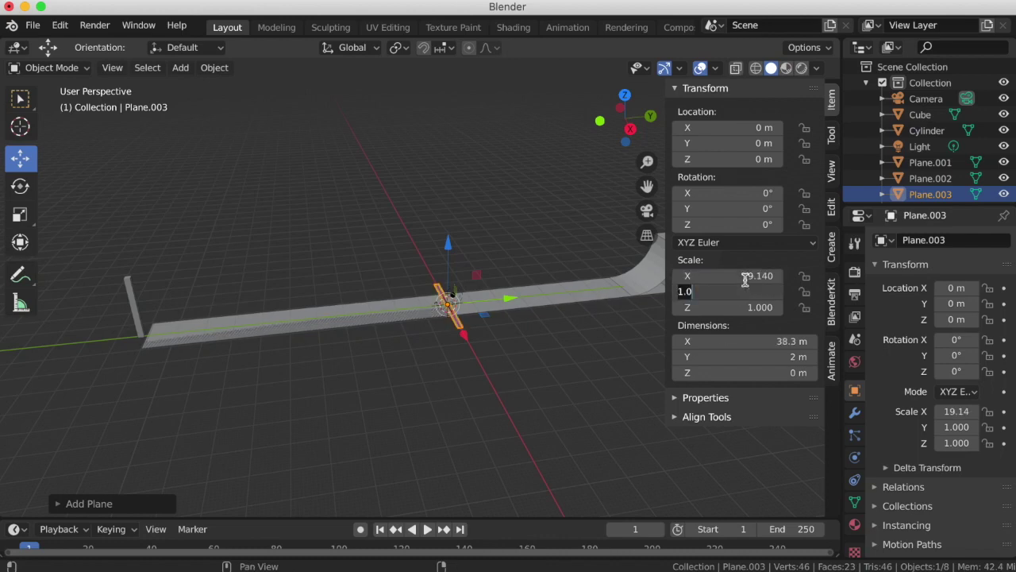
pyautogui.press('Return')
pyautogui.doubleClick(749, 276)
pyautogui.press('Tab')
pyautogui.press('Return')
# - Slide the strip along Y to 21.395 m, then duplicate Plane.001
pyautogui.press('g')
pyautogui.press('y')
pyautogui.click(552, 283)
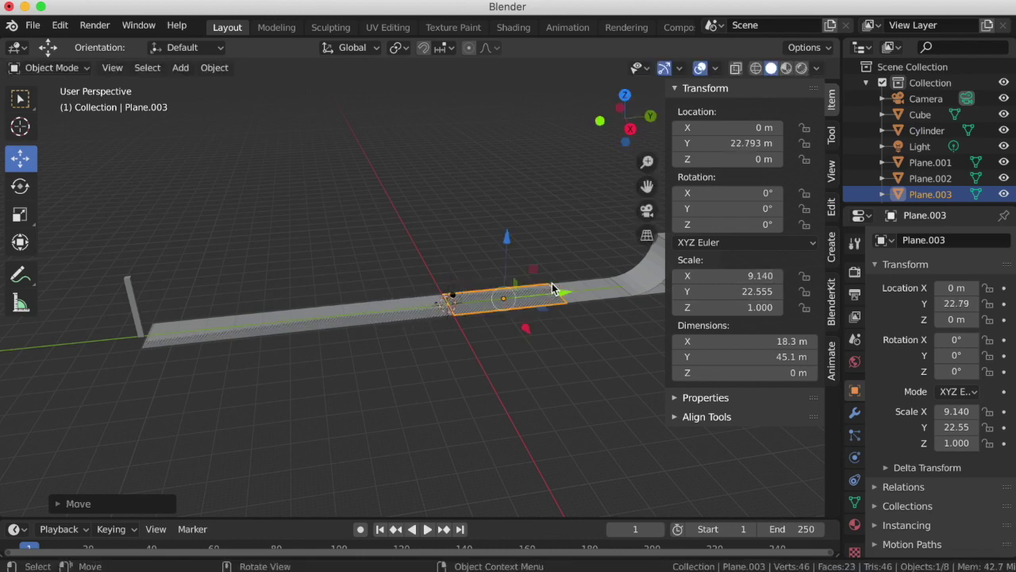
pyautogui.moveTo(552, 282); pyautogui.dragTo(321, 352, button='middle')
pyautogui.scroll(3, 321, 352)
pyautogui.press('g')
pyautogui.press('y')
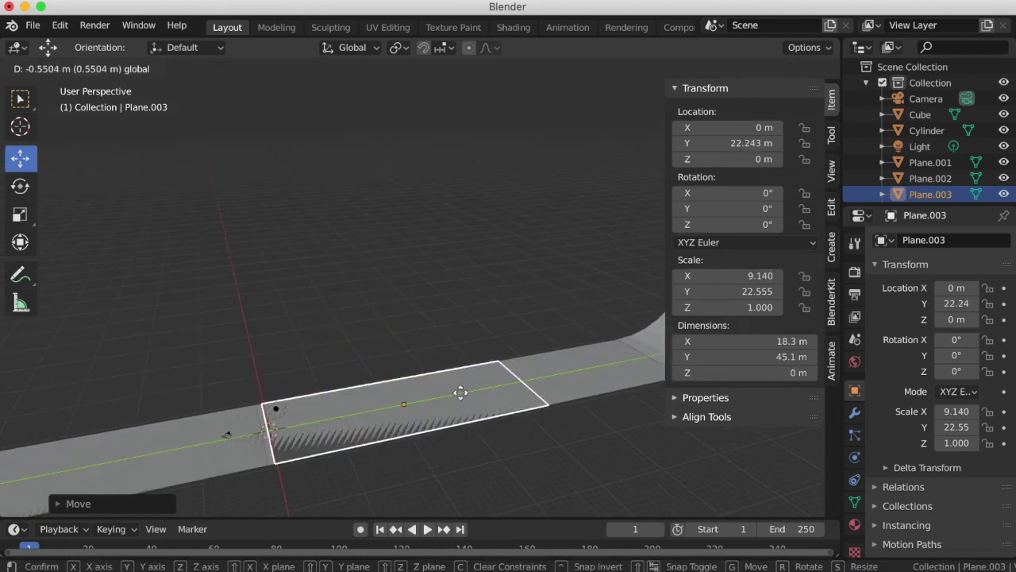
pyautogui.click(457, 392)
pyautogui.moveTo(457, 397); pyautogui.dragTo(422, 406, button='middle')
pyautogui.scroll(-5, 420, 411)
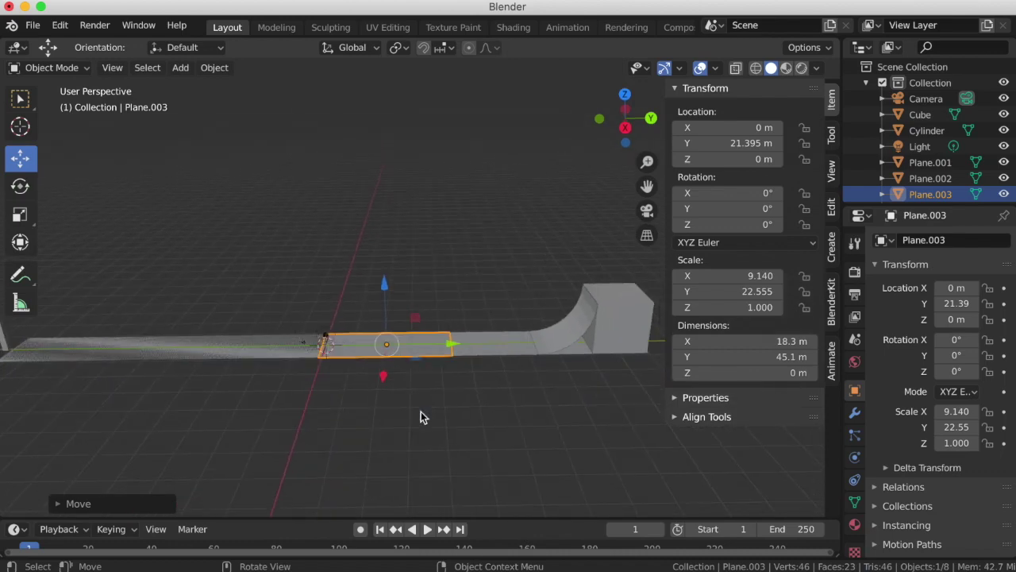
pyautogui.click(286, 340)
pyautogui.hotkey('shift', 'd')
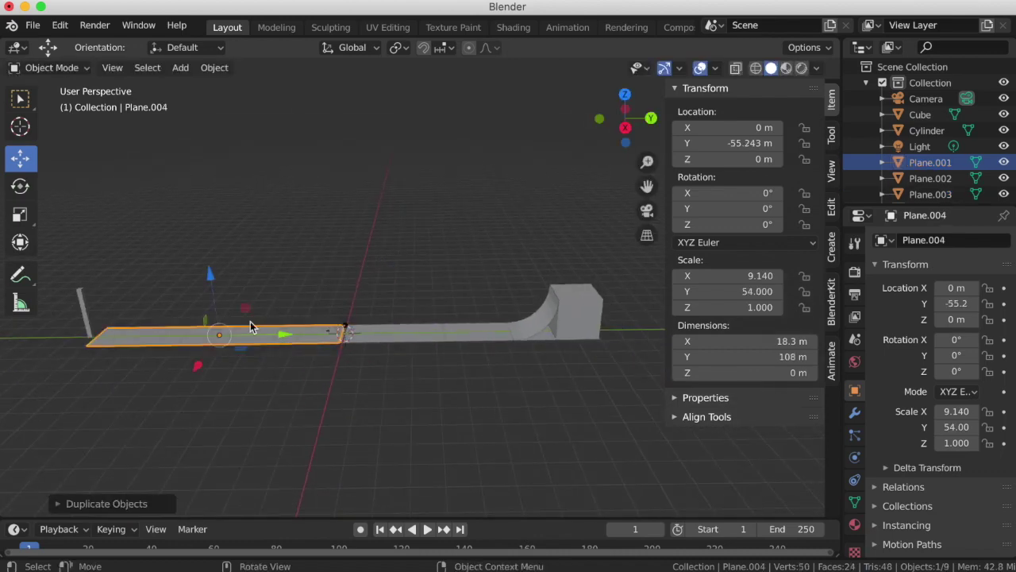
# - Raise the duplicate Plane.004 vertically to Z 22.86 m
pyautogui.press('z')
pyautogui.click(203, 249)
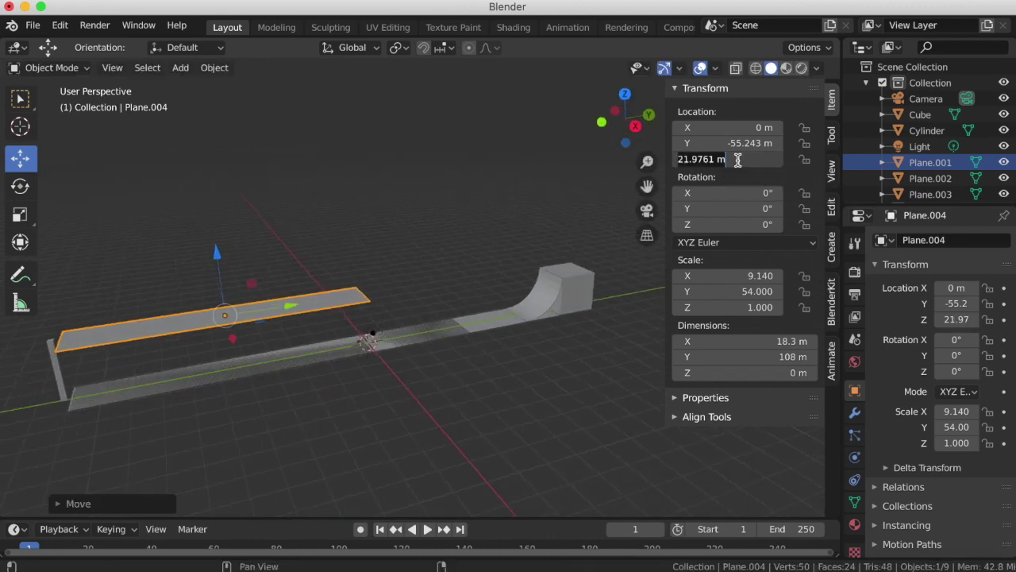
pyautogui.write('.86')
pyautogui.press('Return')
# - Reposition the raised copy, undo that change, and reselect the long raised plane
pyautogui.moveTo(476, 183); pyautogui.dragTo(449, 197, button='middle')
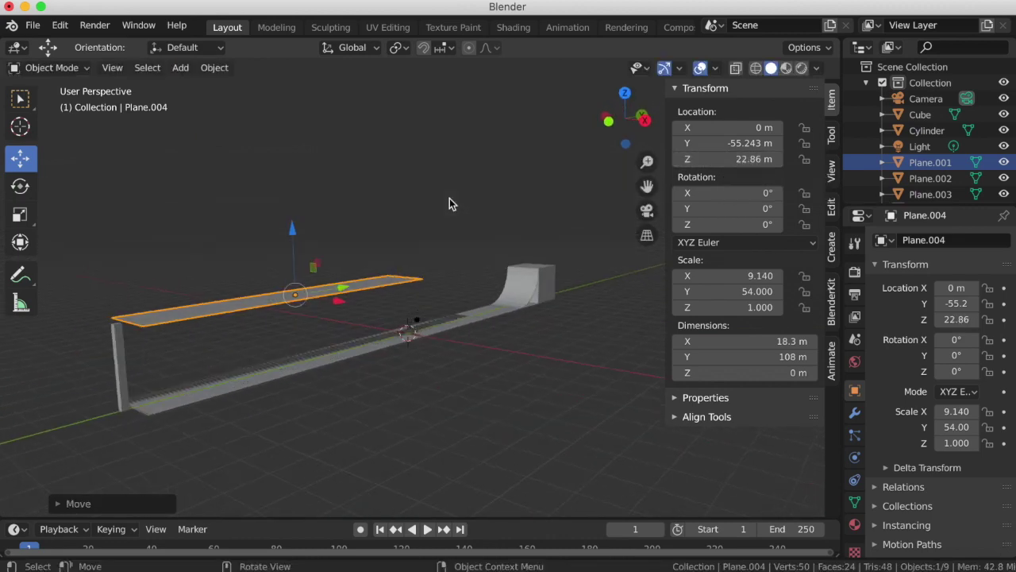
pyautogui.press('g')
pyautogui.click(302, 316)
pyautogui.moveTo(302, 316); pyautogui.dragTo(302, 320, button='middle')
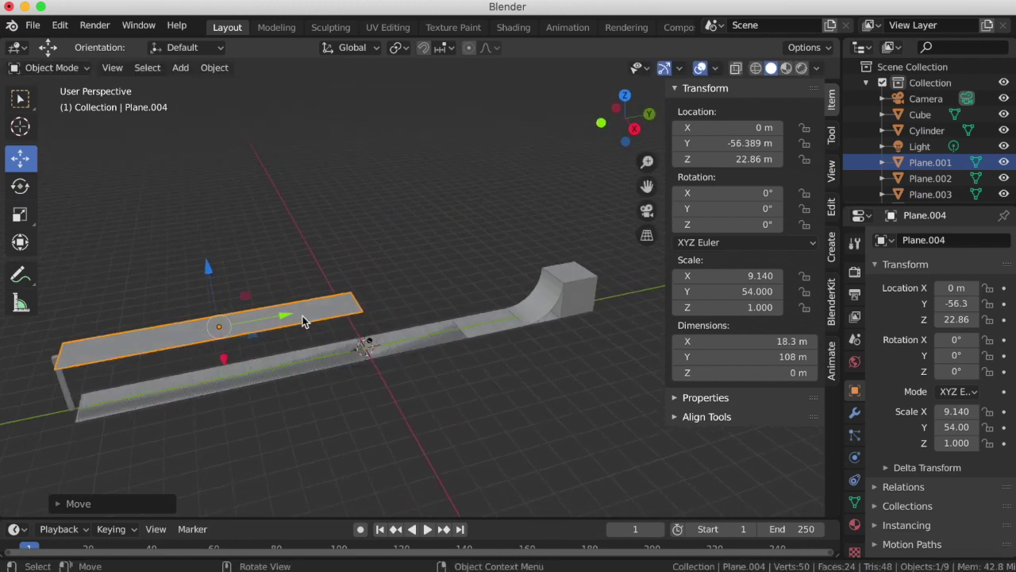
pyautogui.hotkey('ctrl', 'z')
pyautogui.hotkey('ctrl', 'z')
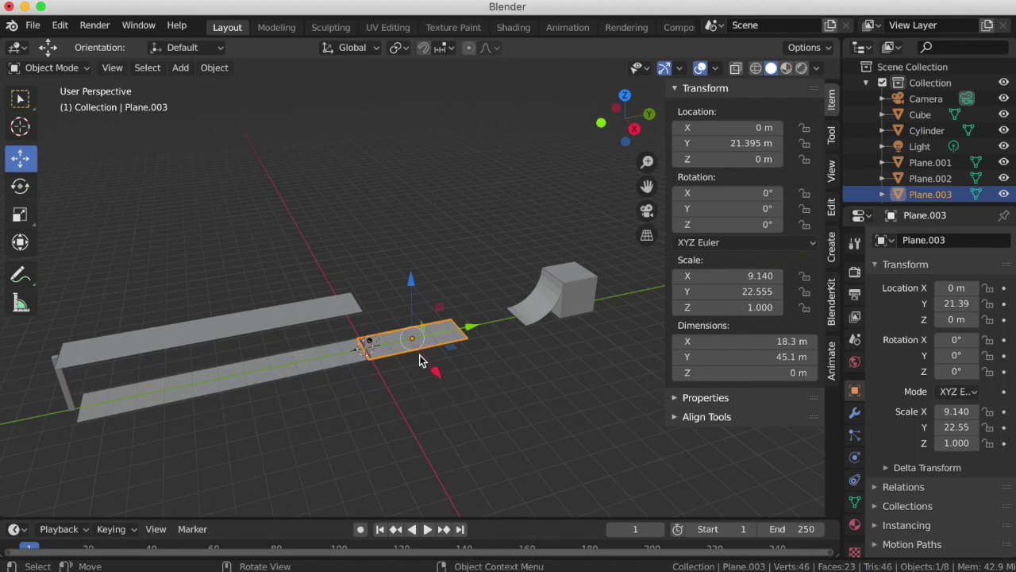
pyautogui.click(20, 186)
# - Tilt Plane.004 about -21.2° on X and lower it to Z 4.367 m
pyautogui.hotkey('ctrl', 'shift', 'z')
pyautogui.press('r')
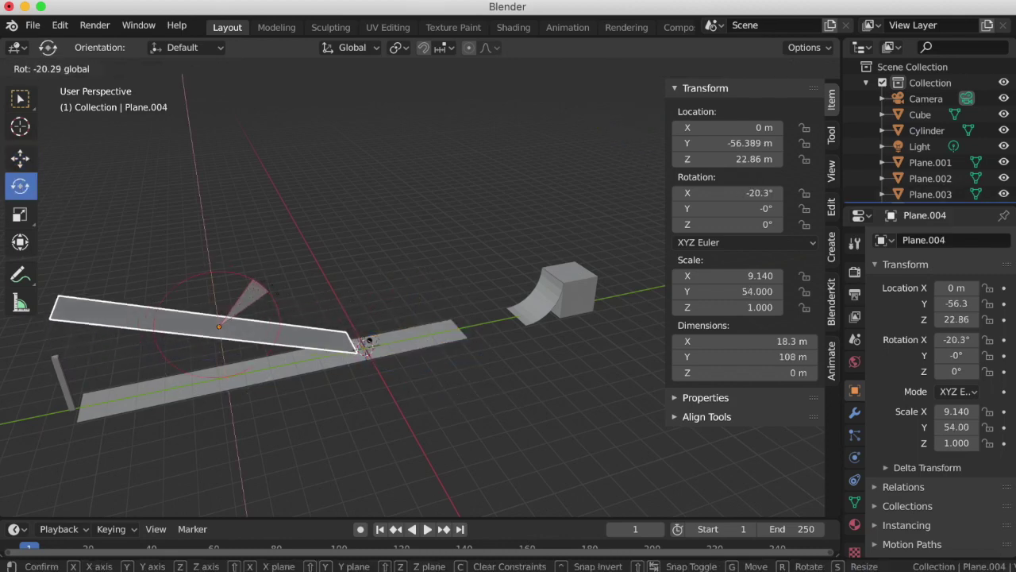
pyautogui.click(22, 159)
pyautogui.moveTo(214, 326); pyautogui.dragTo(263, 361)
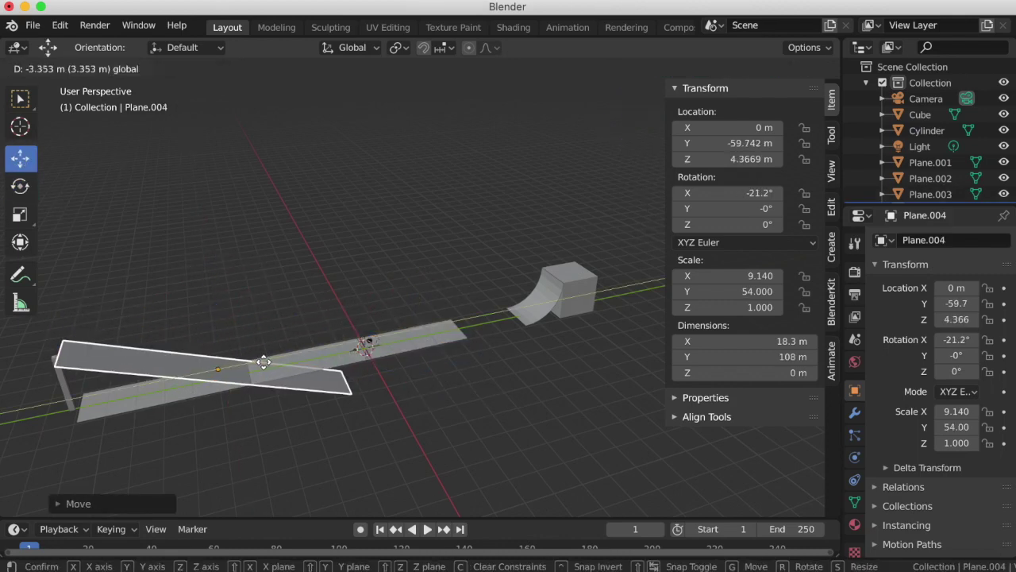
pyautogui.moveTo(263, 361); pyautogui.dragTo(269, 361, button='middle')
# - Slide the short strip Plane.003 to Y 0.900 m near the origin
pyautogui.click(409, 343)
pyautogui.press('g')
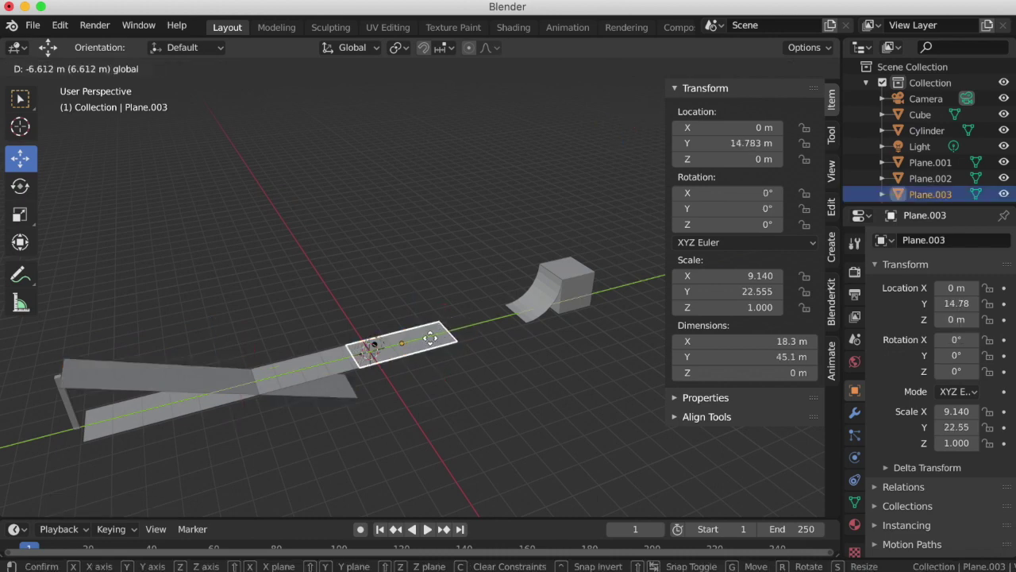
pyautogui.click(422, 343)
pyautogui.moveTo(421, 342); pyautogui.dragTo(424, 341)
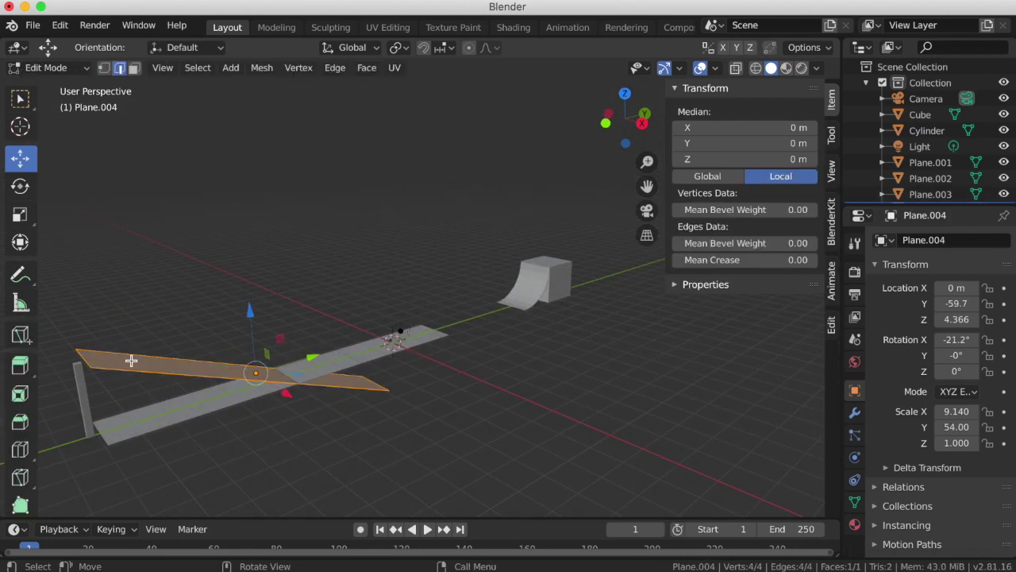
# - Subdivide the tilted plane's mesh with 3 cuts into a 4×4 grid
pyautogui.press('w')
pyautogui.press('w')
pyautogui.rightClick(131, 360)
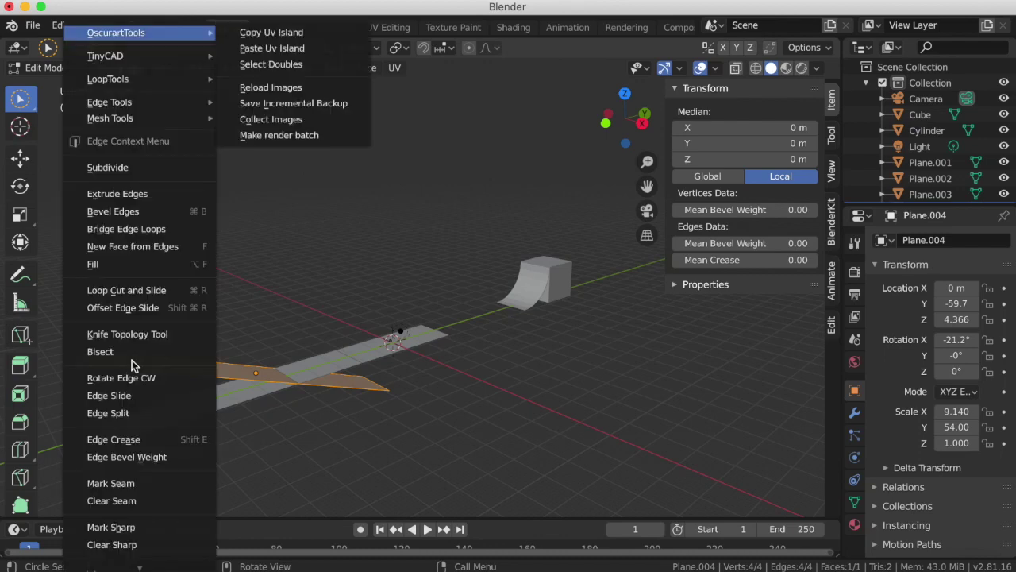
pyautogui.click(152, 164)
pyautogui.click(80, 504)
pyautogui.moveTo(166, 395); pyautogui.dragTo(230, 395)
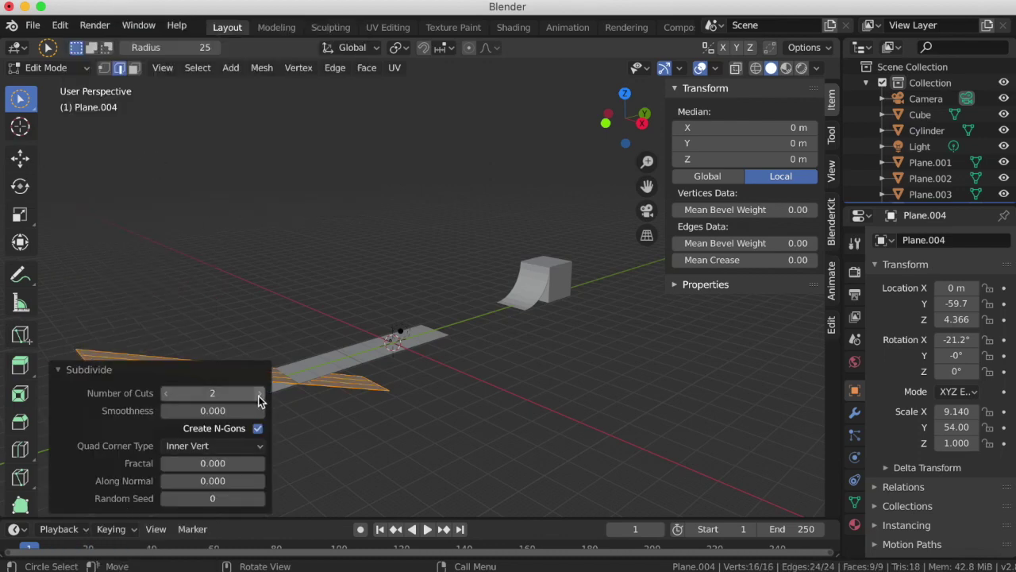
pyautogui.click(165, 394)
# - Circle-select the rows at the plane's left end and lower them along Z
pyautogui.hotkey('alt', 'a')
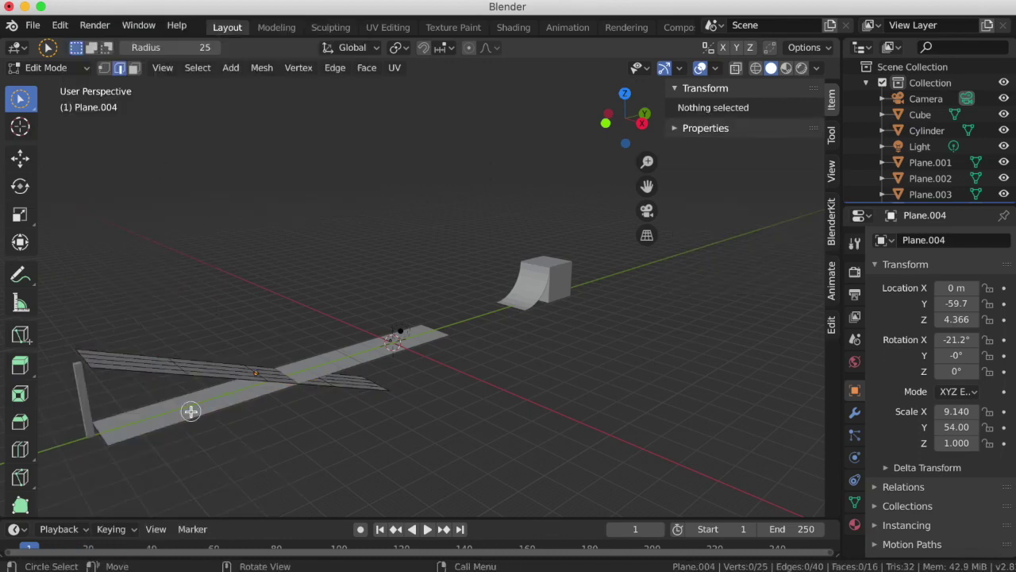
pyautogui.click(20, 157)
pyautogui.moveTo(148, 297); pyautogui.dragTo(147, 354, button='middle')
pyautogui.press('c')
pyautogui.moveTo(148, 354); pyautogui.dragTo(169, 385)
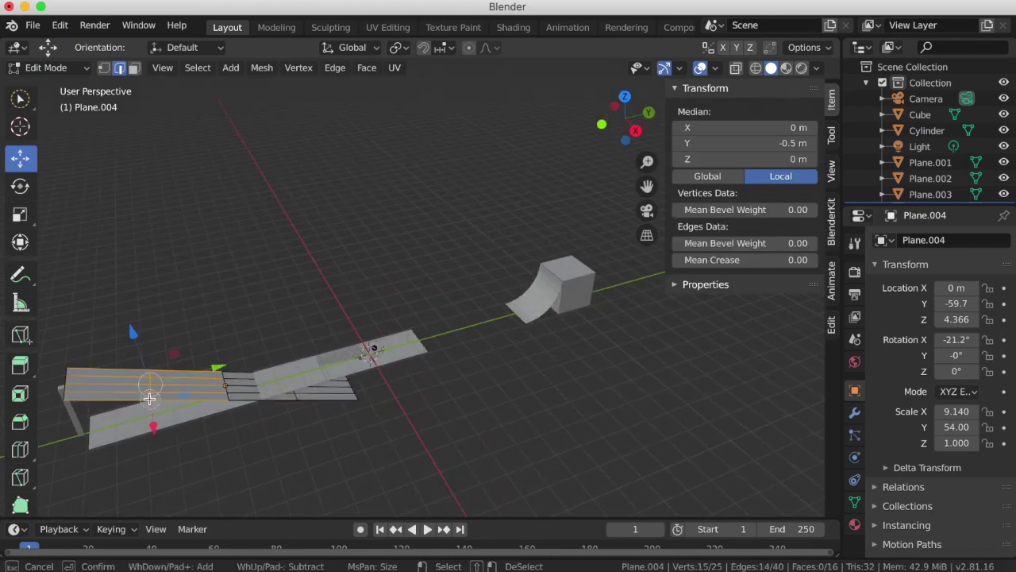
pyautogui.moveTo(121, 406); pyautogui.dragTo(170, 381)
pyautogui.press('Escape')
pyautogui.press('g')
pyautogui.press('z')
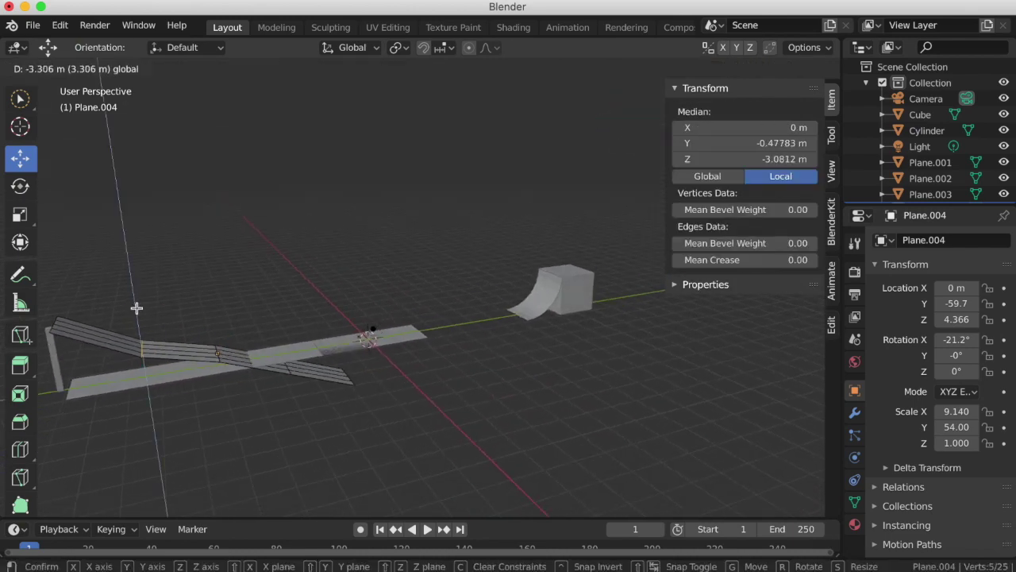
pyautogui.click(222, 351)
# - Raise the plane's middle rows 5.28 m along Z and leave Edit Mode
pyautogui.moveTo(222, 351); pyautogui.dragTo(283, 362, button='middle')
pyautogui.hotkey('alt', 'a')
pyautogui.press('c')
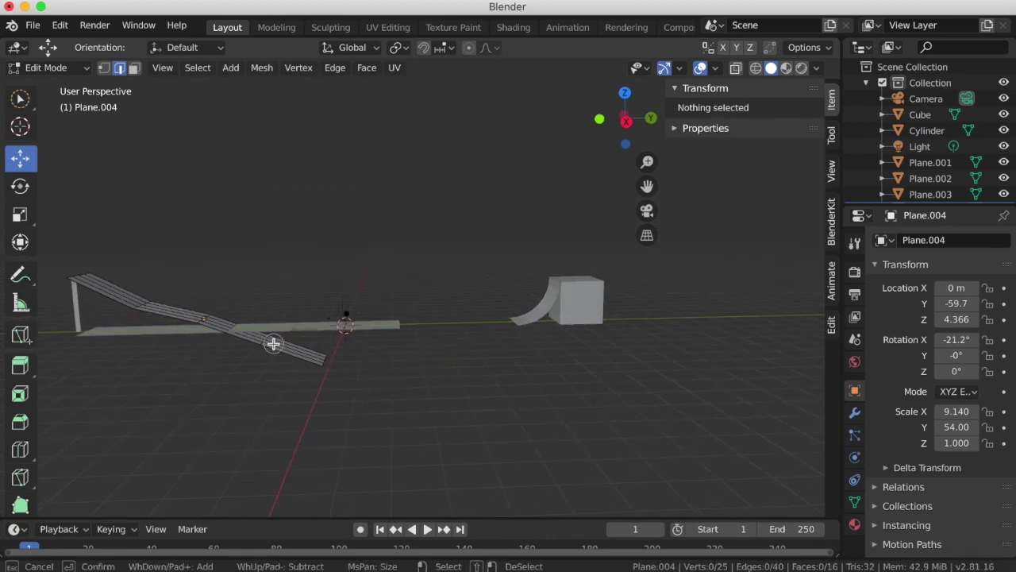
pyautogui.moveTo(273, 343); pyautogui.dragTo(284, 351)
pyautogui.press('Escape')
pyautogui.press('g')
pyautogui.press('z')
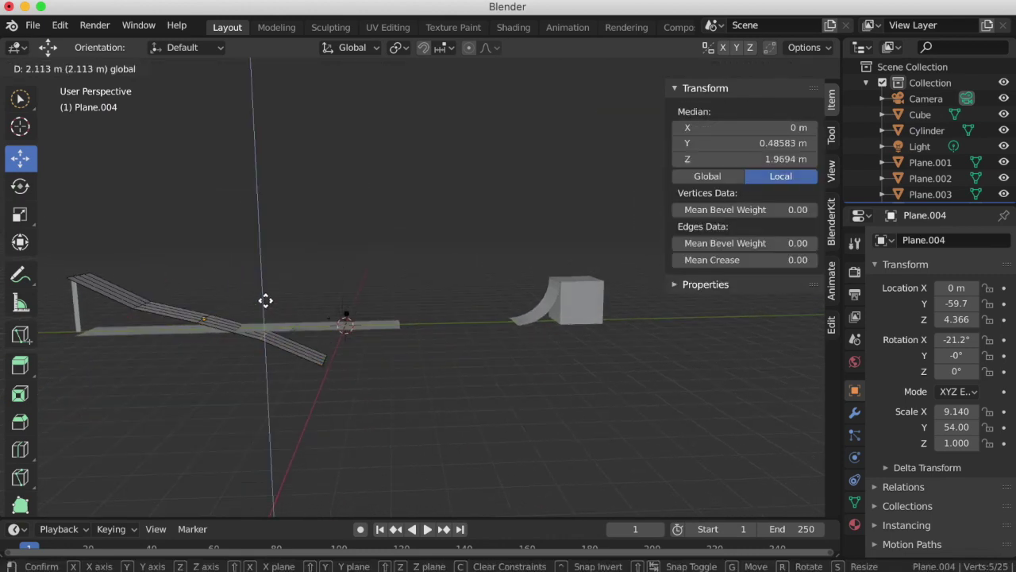
pyautogui.click(264, 295)
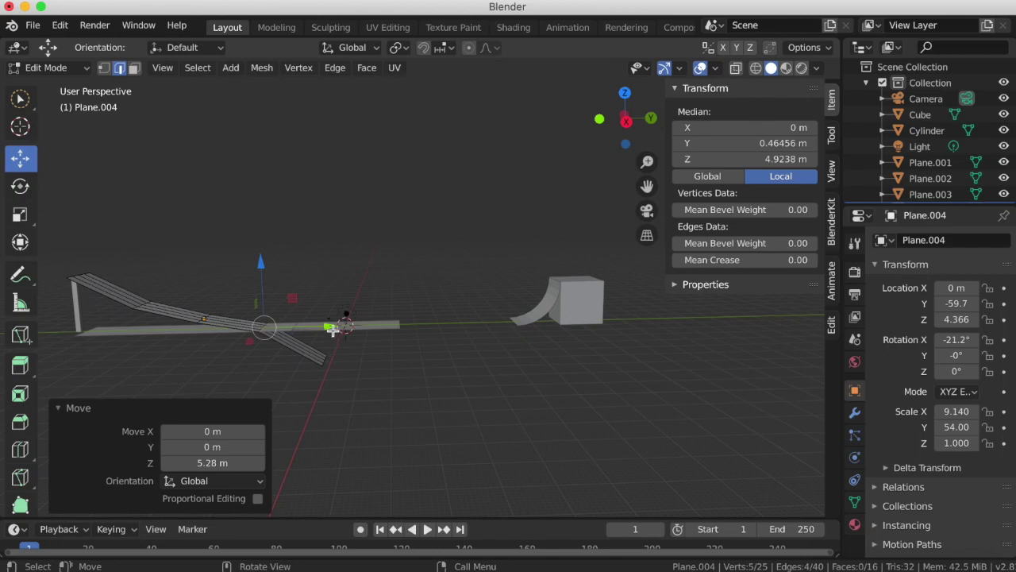
pyautogui.press('Tab')
# - Move the short strip Plane.003 along Y next to the quarter-pipe
pyautogui.click(357, 325)
pyautogui.press('g')
pyautogui.press('y')
pyautogui.click(445, 320)
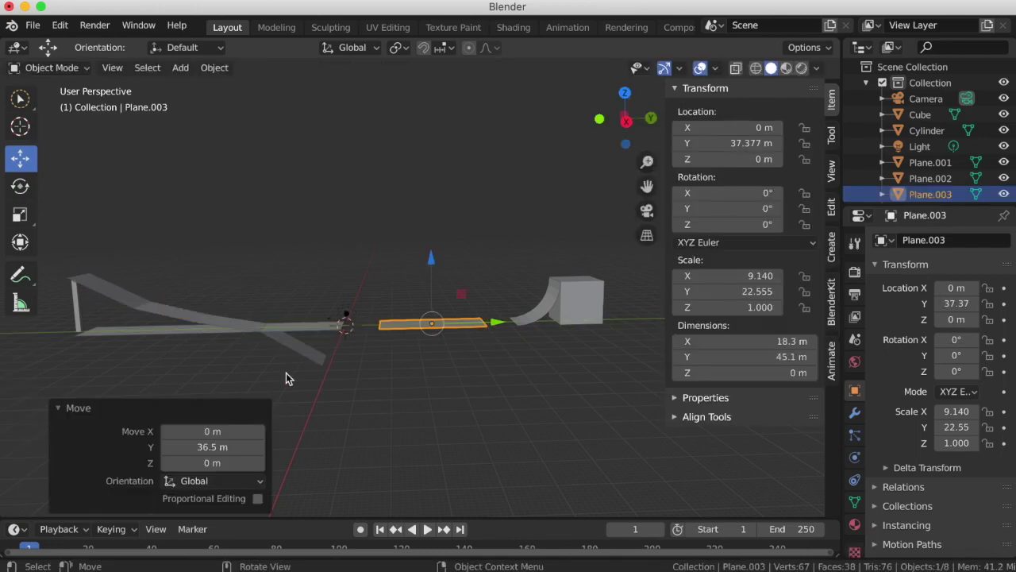
# - Shift a band of rows near the ramp's high end along Y
pyautogui.click(155, 311)
pyautogui.press('Tab')
pyautogui.press('c')
pyautogui.moveTo(136, 306); pyautogui.dragTo(138, 290)
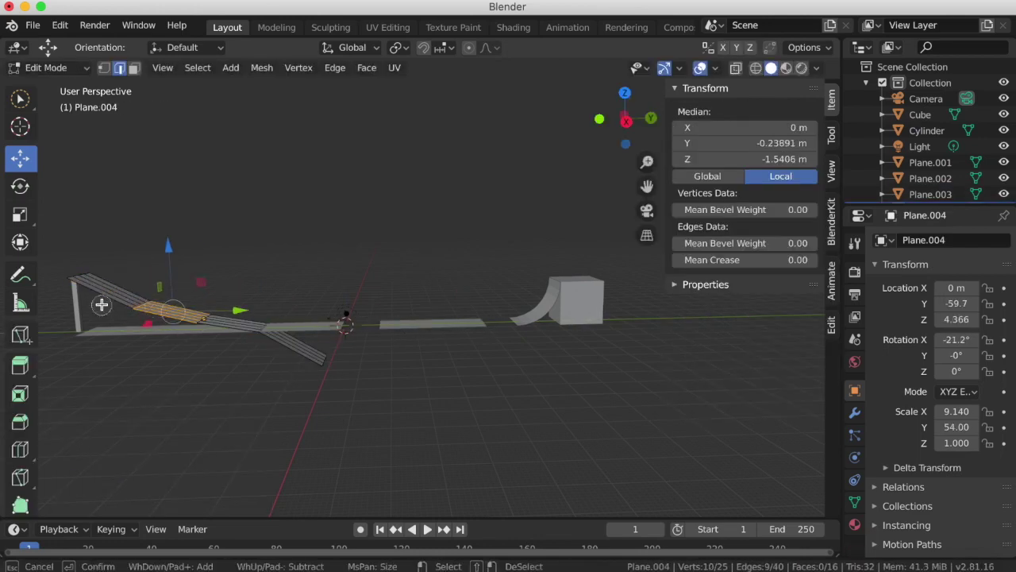
pyautogui.rightClick(196, 304)
pyautogui.press('g')
pyautogui.press('y')
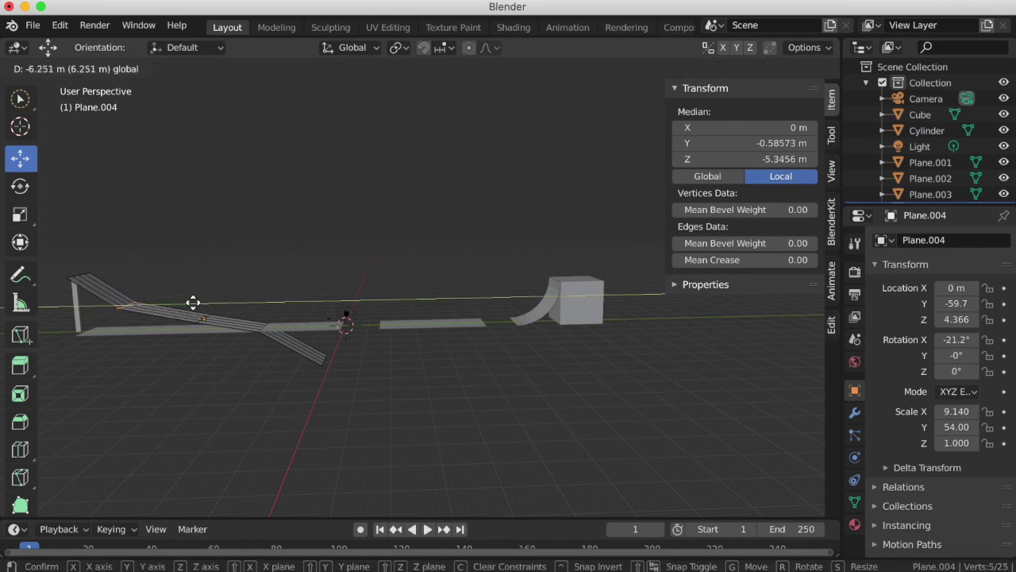
pyautogui.click(190, 305)
# - Shift the next band of ramp rows along Y to smooth the curve
pyautogui.hotkey('alt', 'a')
pyautogui.press('c')
pyautogui.moveTo(218, 305); pyautogui.dragTo(199, 317)
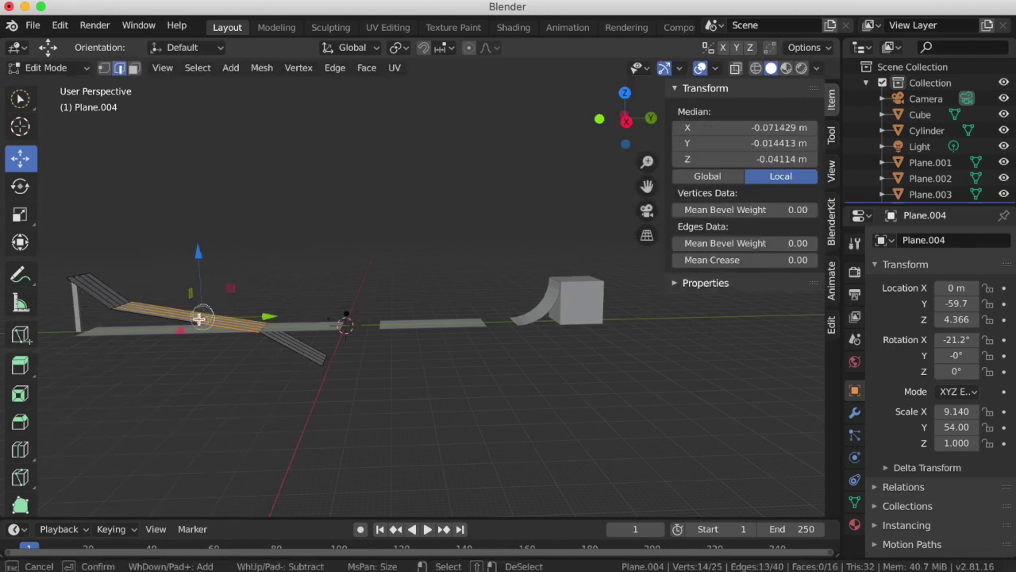
pyautogui.rightClick(245, 323)
pyautogui.press('g')
pyautogui.press('y')
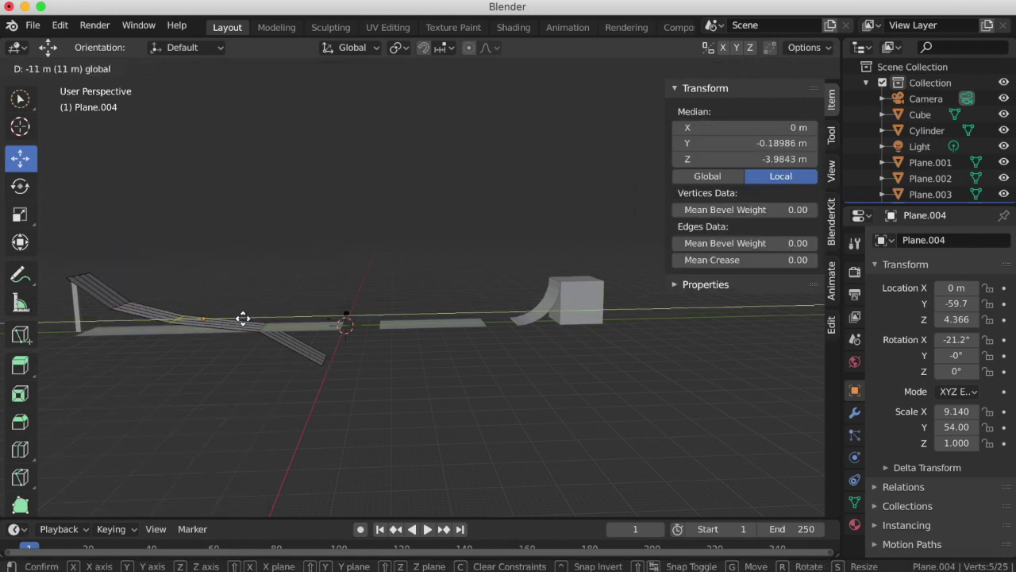
pyautogui.click(236, 317)
# - Raise the lower ramp segment's rows along Z
pyautogui.hotkey('alt', 'a')
pyautogui.press('c')
pyautogui.moveTo(340, 358); pyautogui.dragTo(316, 364)
pyautogui.rightClick(315, 364)
pyautogui.press('c')
pyautogui.middleClick(297, 363)
pyautogui.rightClick(323, 324)
pyautogui.press('g')
pyautogui.press('z')
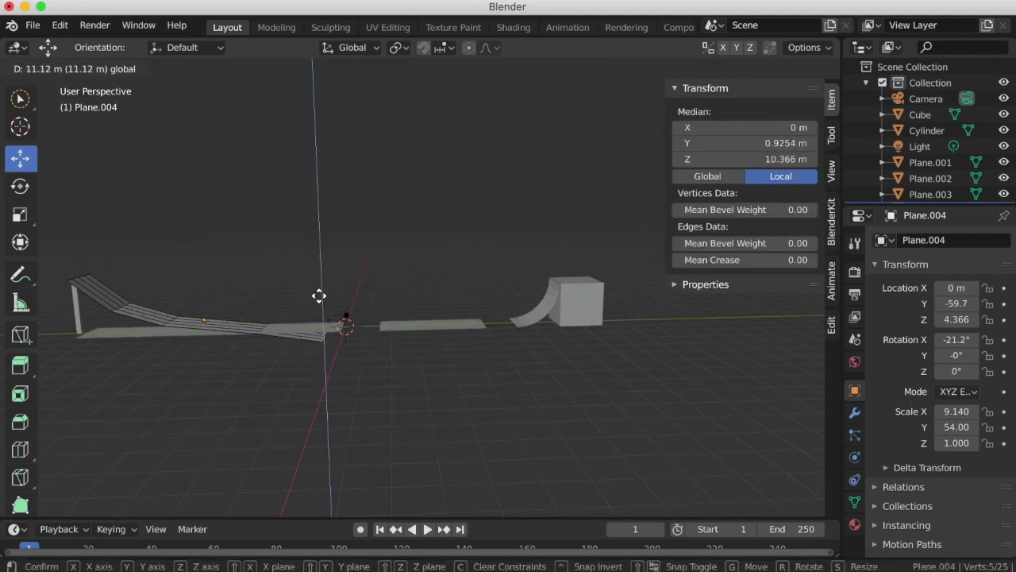
pyautogui.click(316, 290)
# - Scale all the ramp's vertices along its Y length, shifting it -10.8 m
pyautogui.moveTo(318, 290); pyautogui.dragTo(317, 294, button='middle')
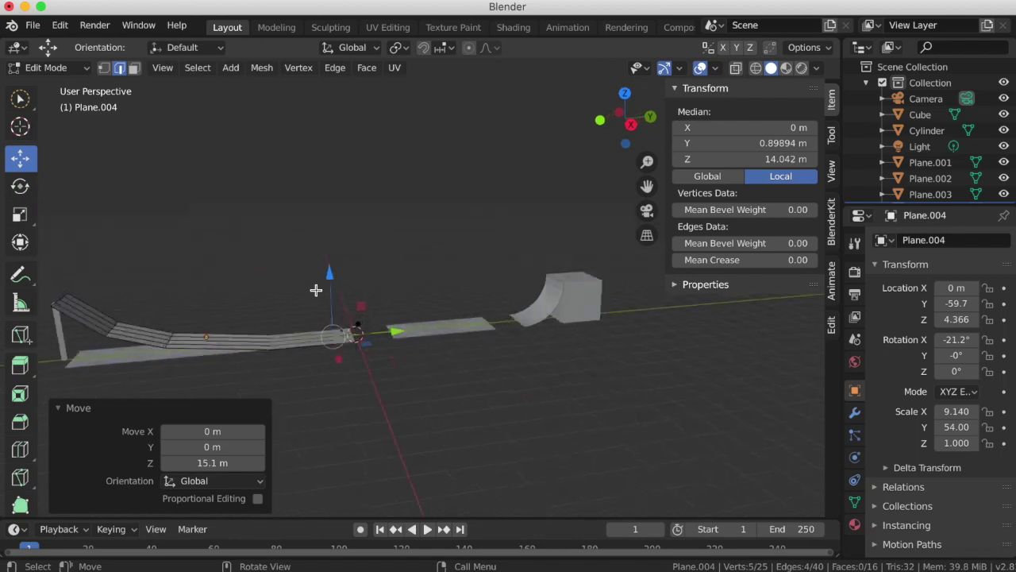
pyautogui.click(317, 294)
pyautogui.press('a')
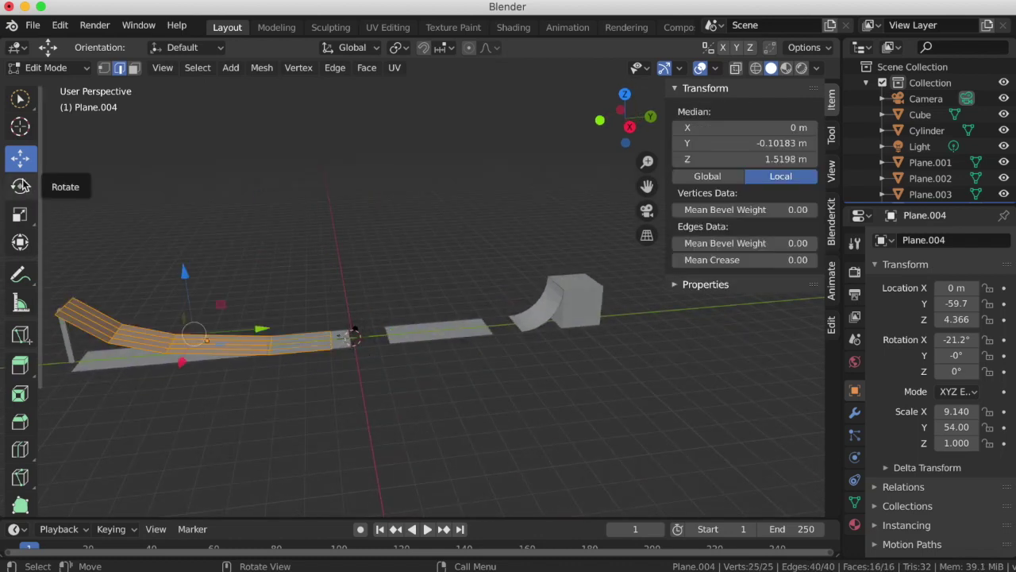
pyautogui.click(20, 214)
pyautogui.moveTo(238, 333); pyautogui.dragTo(231, 334)
pyautogui.click(20, 158)
pyautogui.scroll(-2, 230, 335)
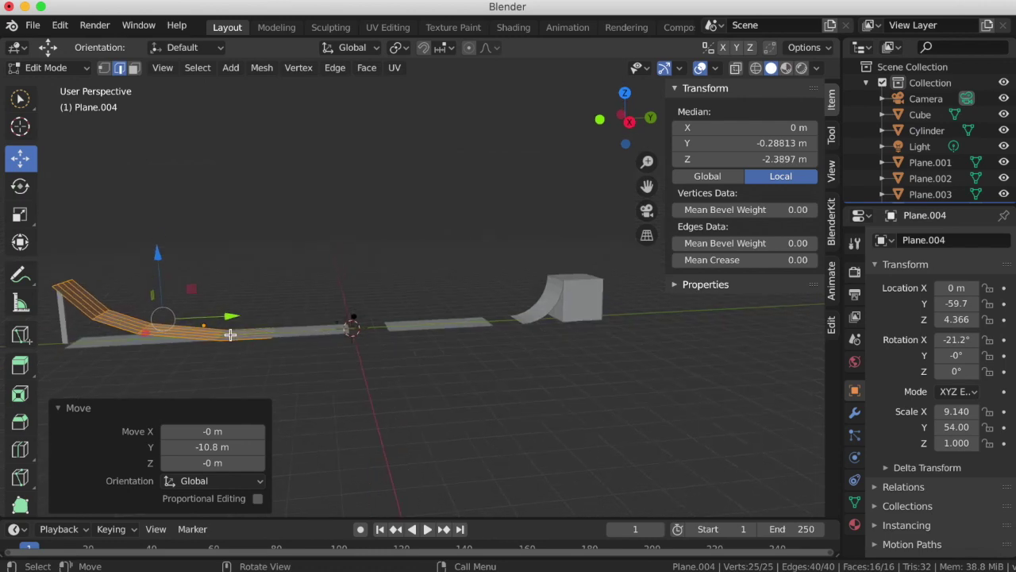